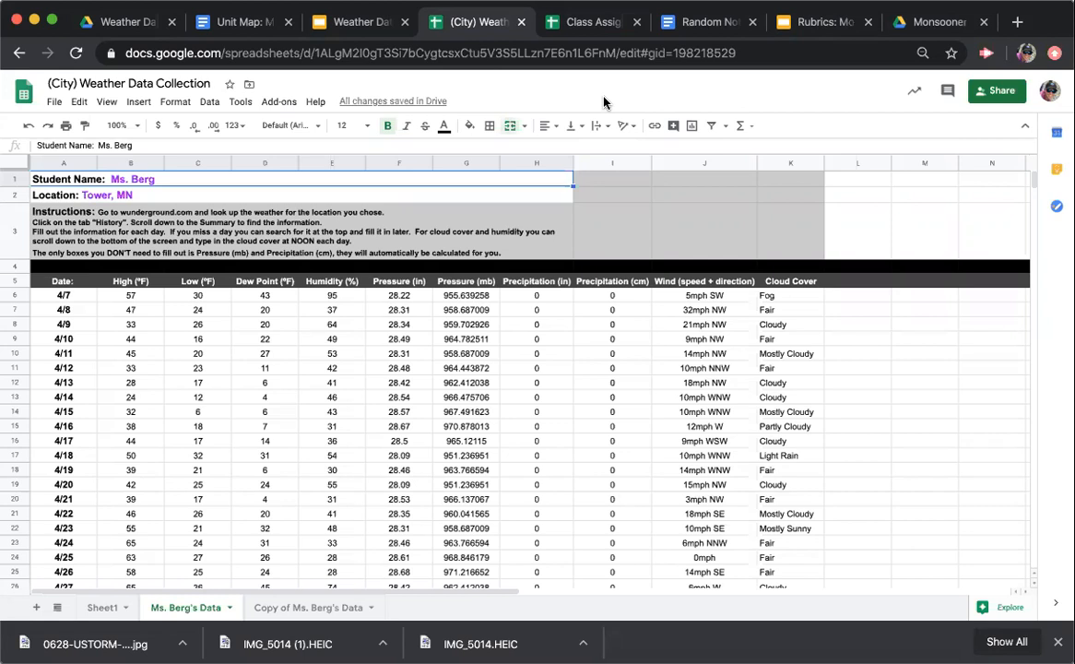
{"action": "left_click", "coordinate": [579, 384]}
{"action": "scroll", "coordinate": [499, 455], "scroll_direction": "down", "scroll_amount": 1}
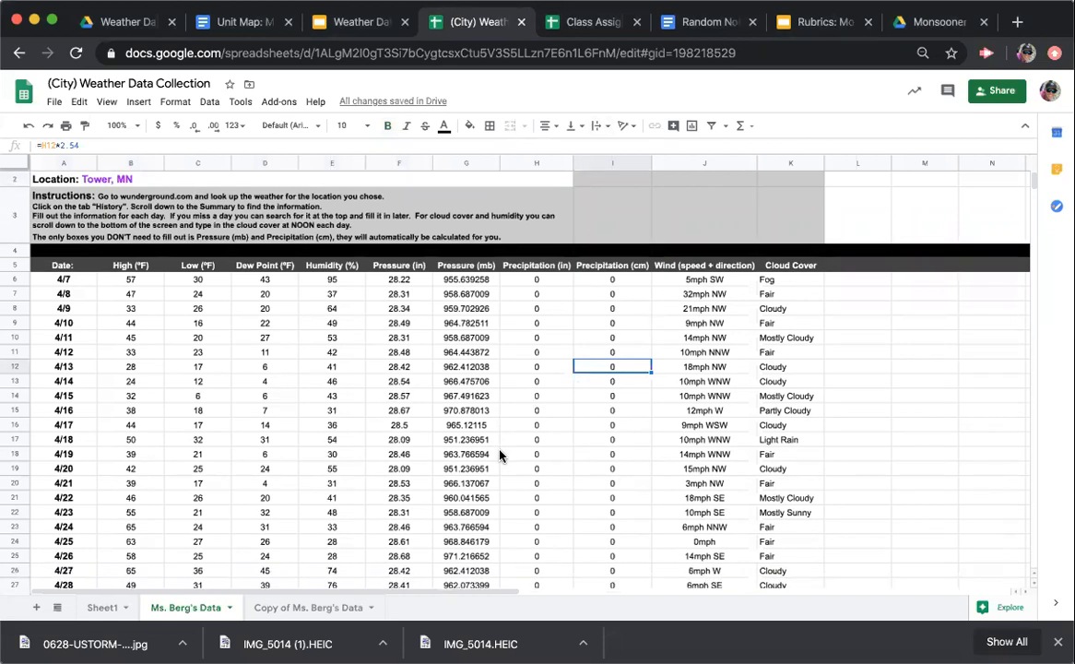
{"action": "left_click", "coordinate": [130, 265]}
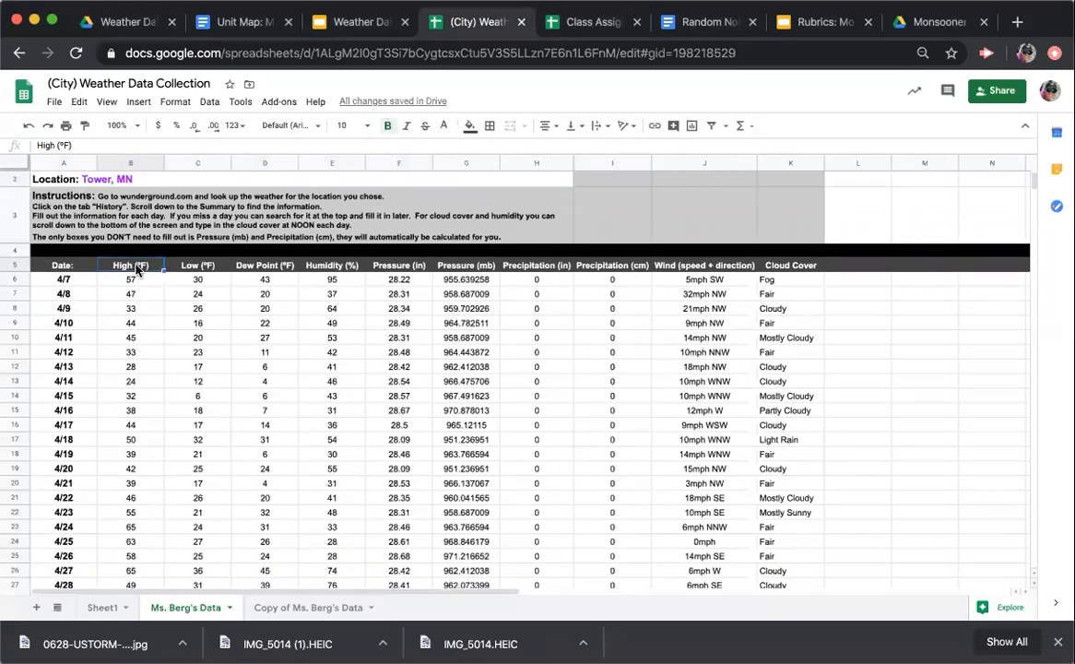
{"action": "left_click", "coordinate": [260, 269]}
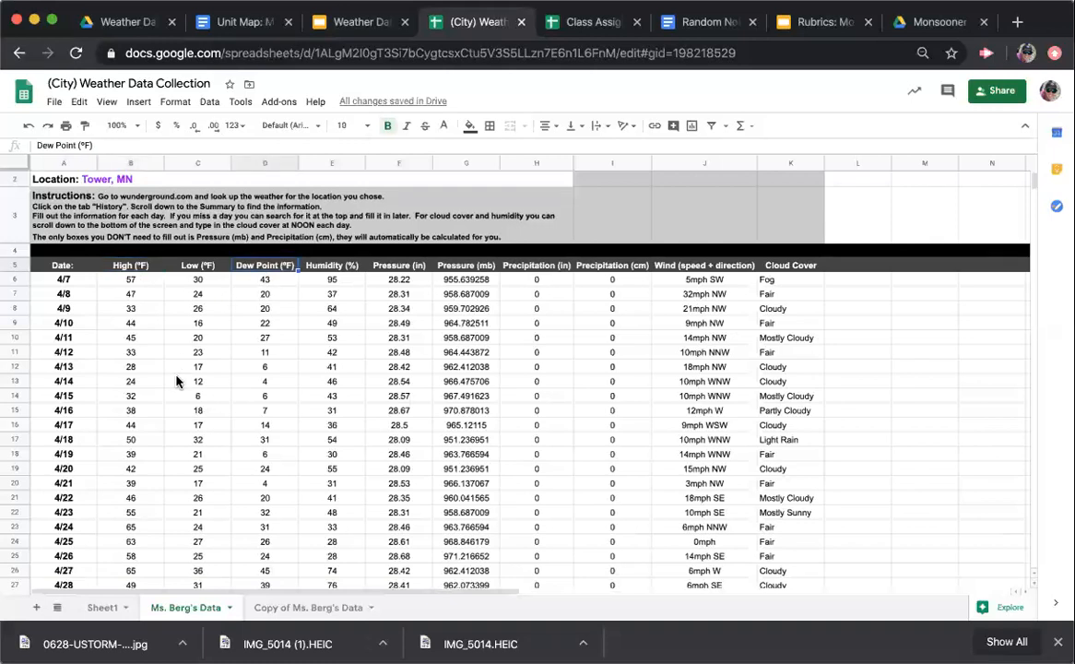
{"action": "scroll", "coordinate": [178, 382], "scroll_direction": "down", "scroll_amount": 1}
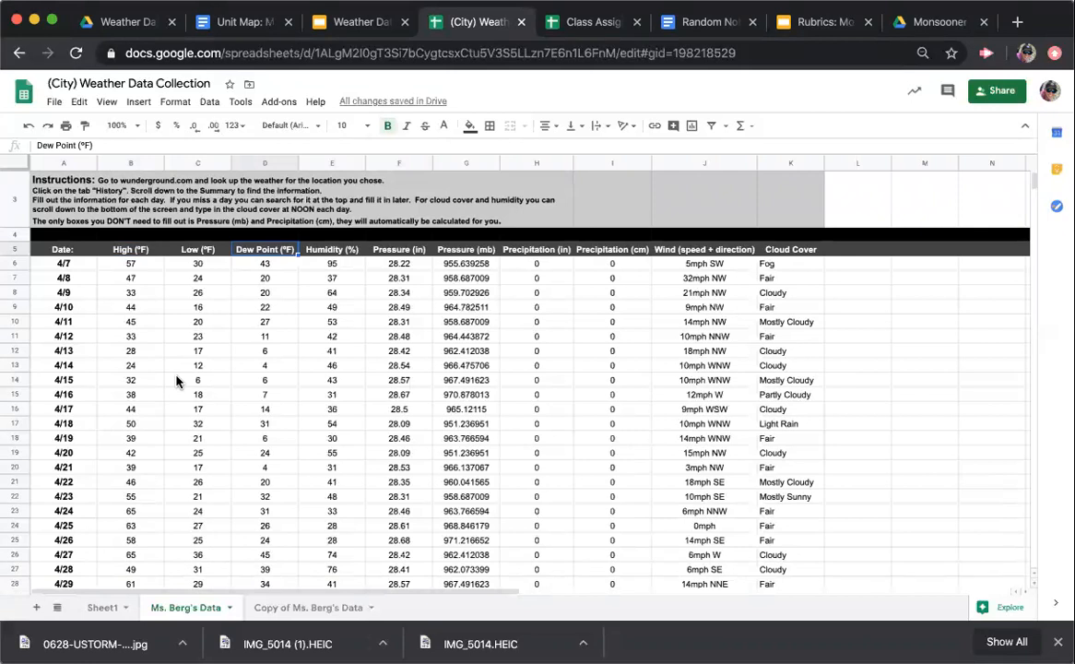
Insert a line chart from the Date, High and Dew Point columns, using data ranges A5:B35 and D5:D35
{"action": "left_click", "coordinate": [67, 249]}
{"action": "left_click_drag", "start_coordinate": [87, 268], "coordinate": [138, 534]}
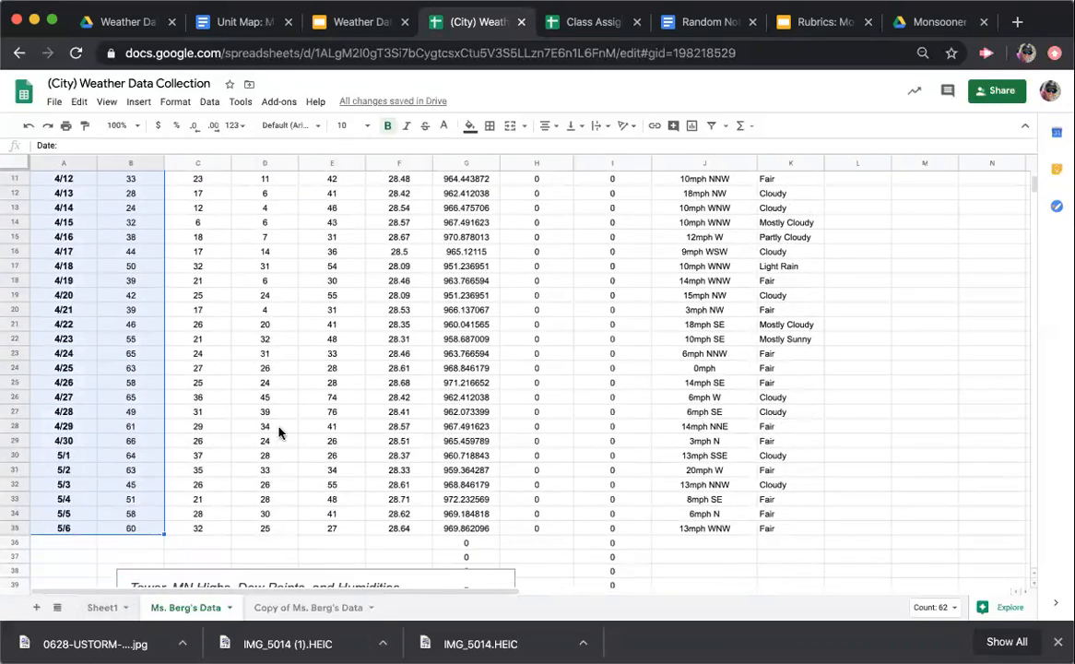
{"action": "scroll", "coordinate": [279, 433], "scroll_direction": "up", "scroll_amount": 5}
{"action": "scroll", "coordinate": [280, 433], "scroll_direction": "up", "scroll_amount": 1}
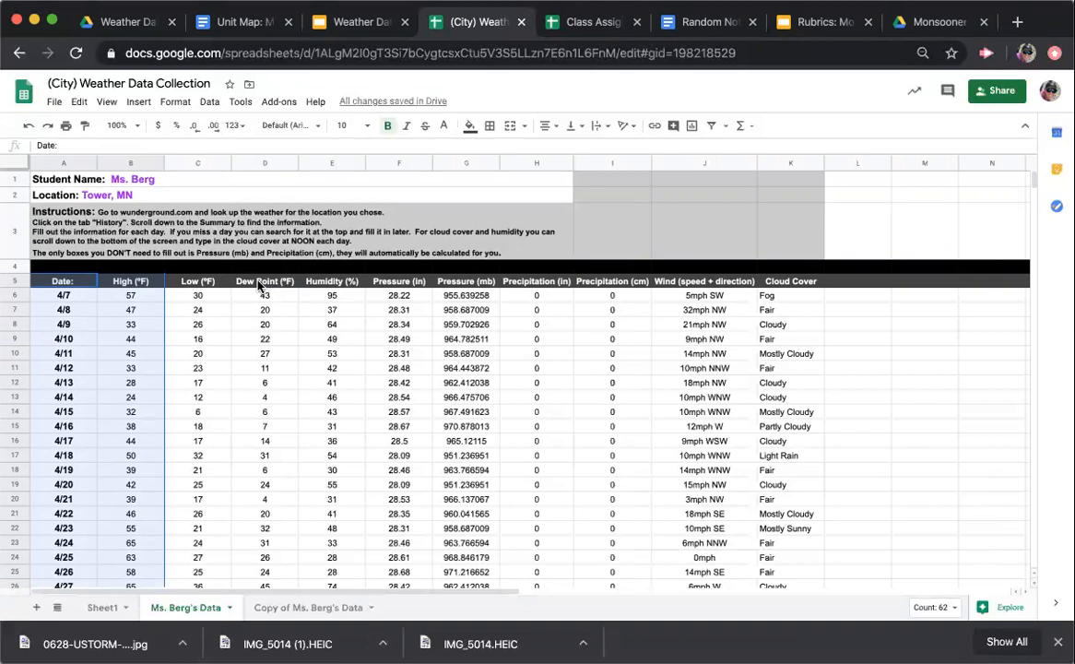
{"action": "left_click_drag", "start_coordinate": [259, 287], "coordinate": [252, 548]}
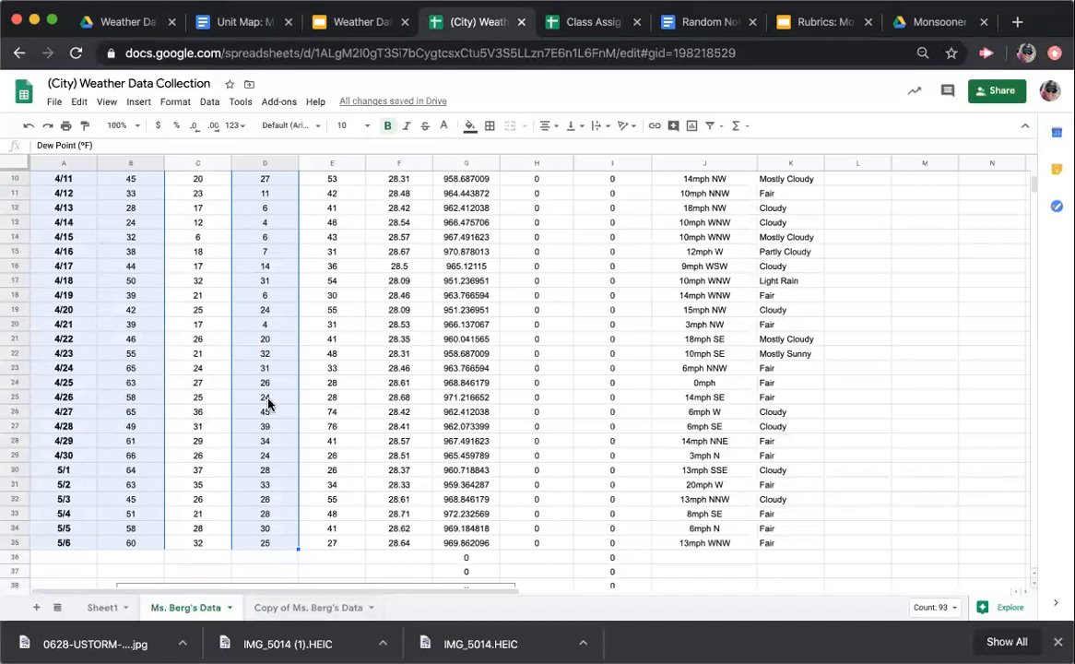
{"action": "scroll", "coordinate": [267, 403], "scroll_direction": "up", "scroll_amount": 5}
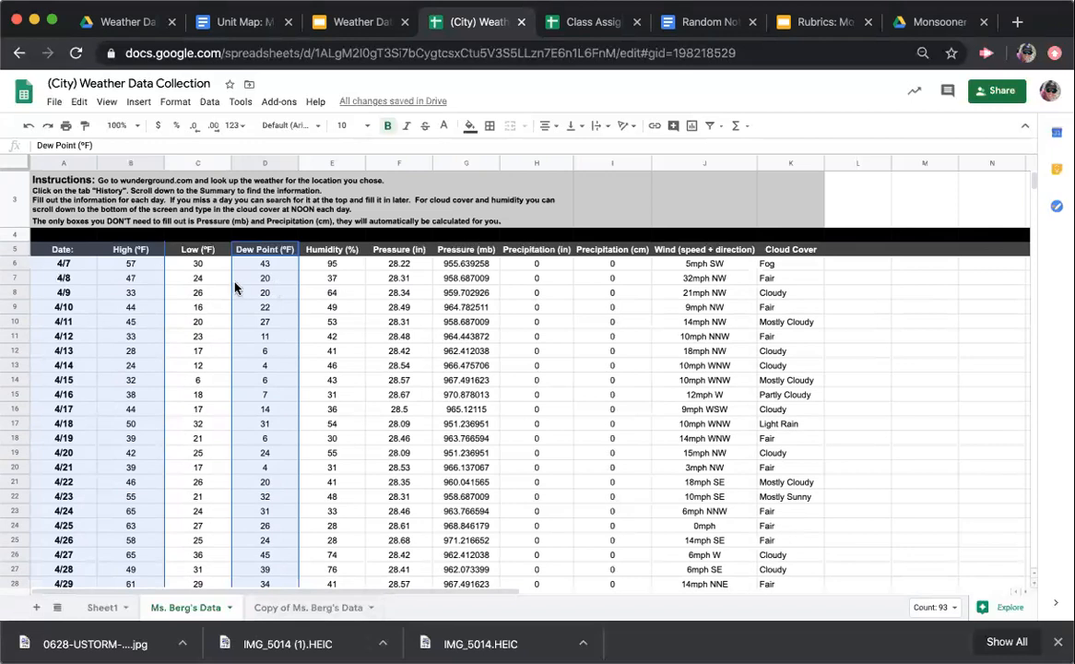
{"action": "left_click", "coordinate": [693, 126]}
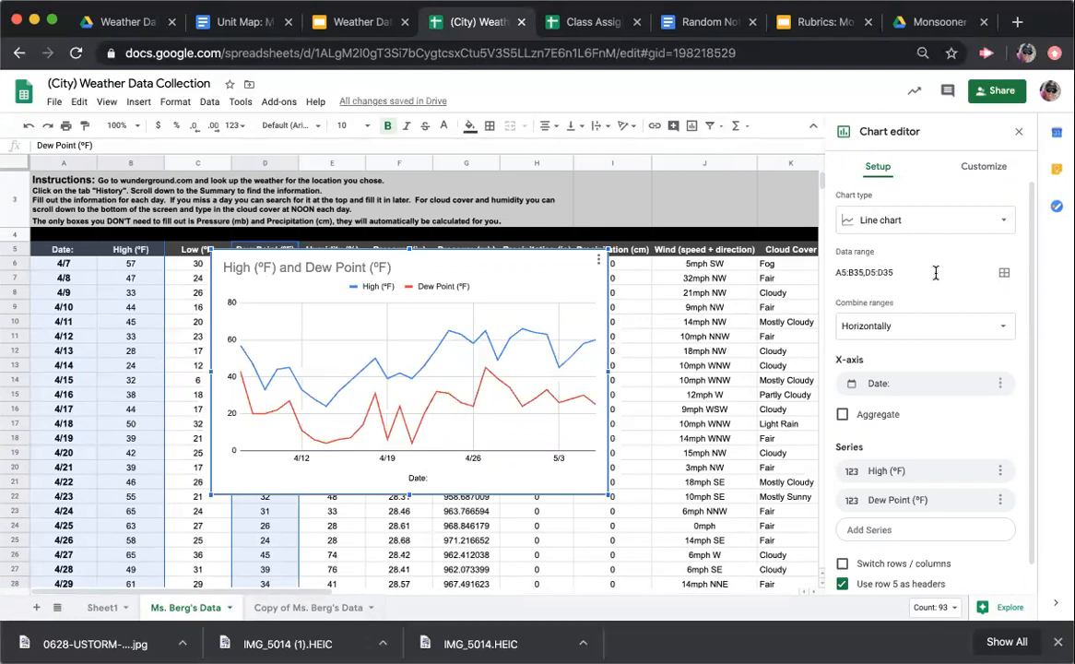
{"action": "left_click", "coordinate": [1004, 274]}
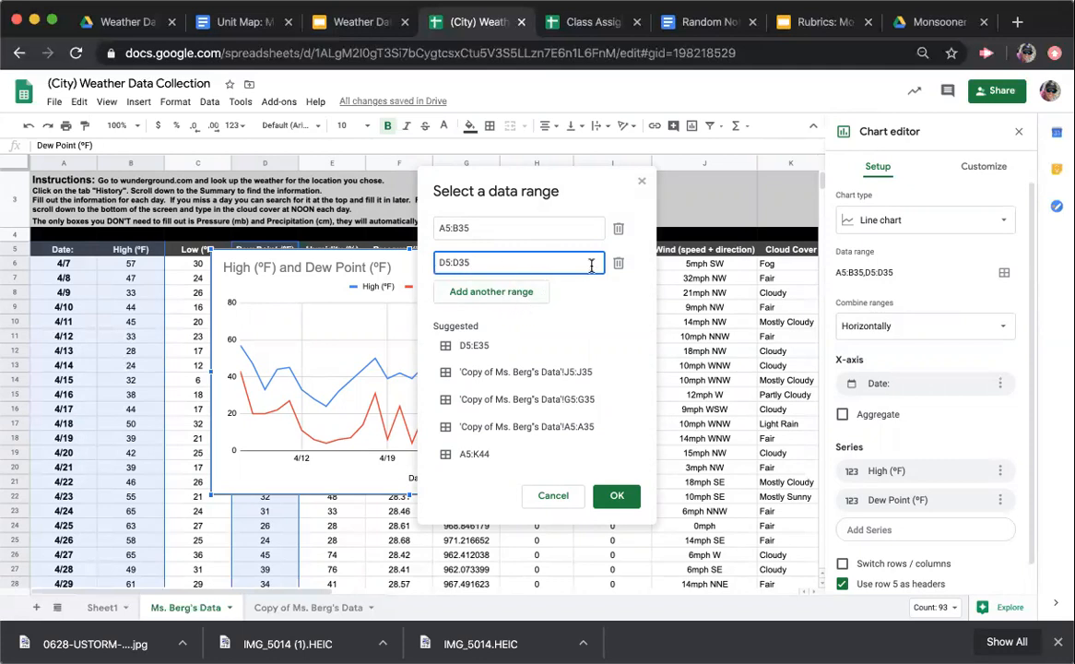
{"action": "left_click", "coordinate": [617, 497]}
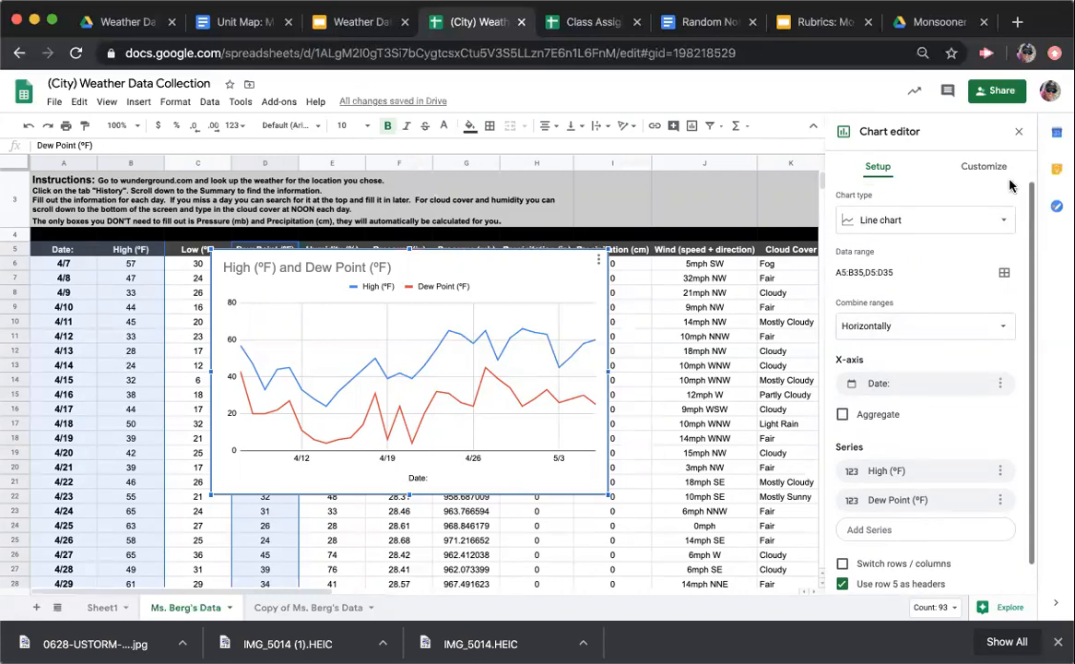
Set the chart title to "Tower, MN High Temps and Dew Points"
{"action": "left_click", "coordinate": [984, 169]}
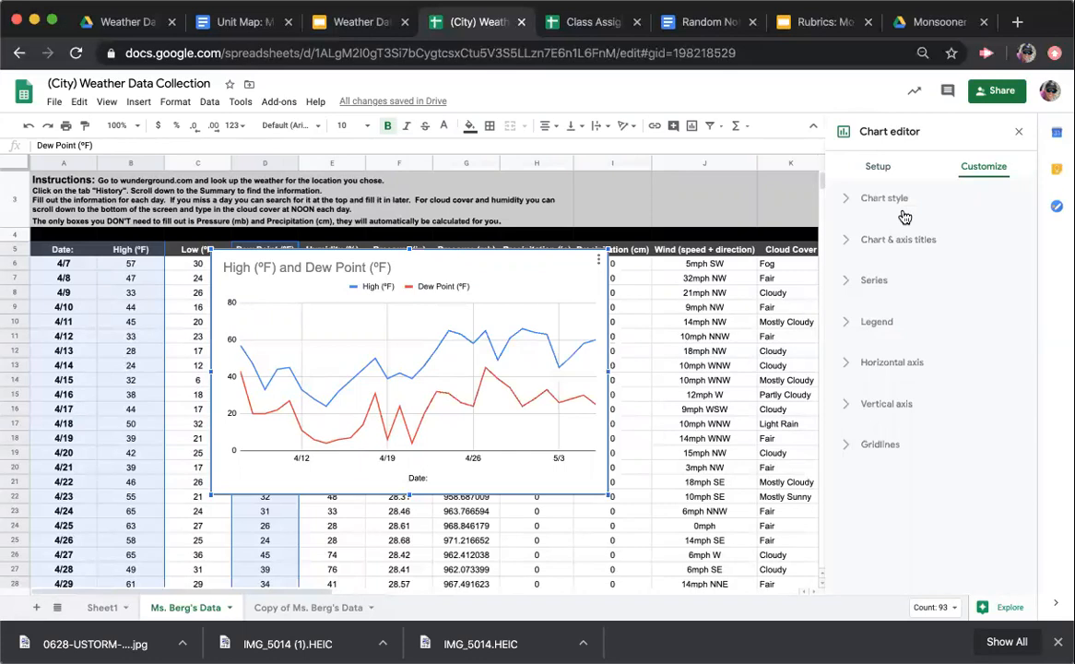
{"action": "left_click", "coordinate": [848, 242]}
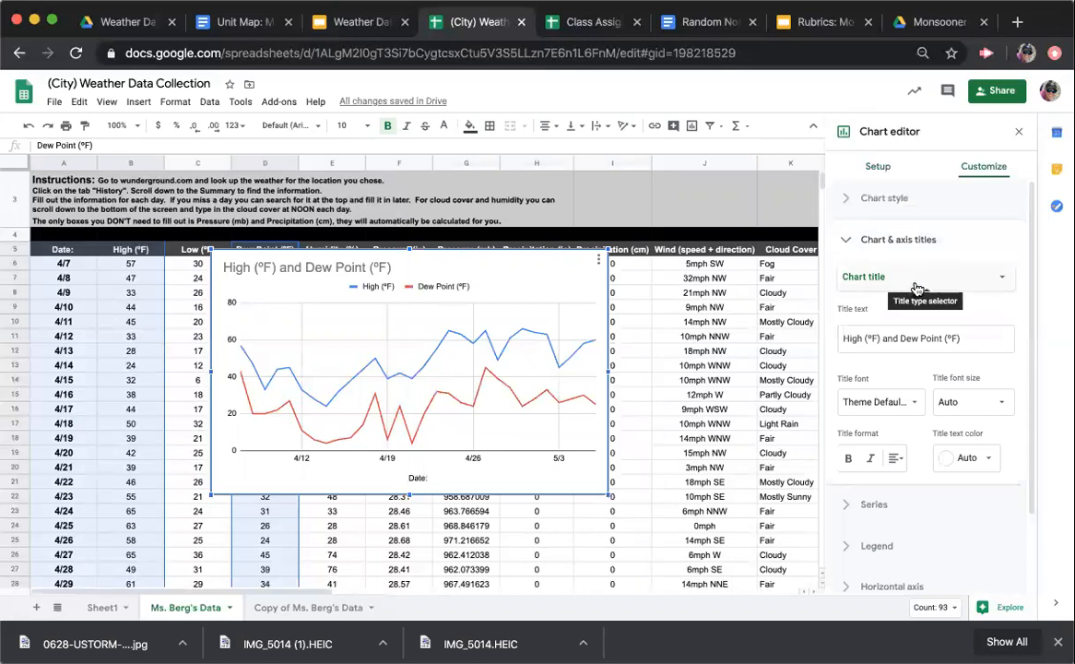
{"action": "left_click", "coordinate": [964, 339]}
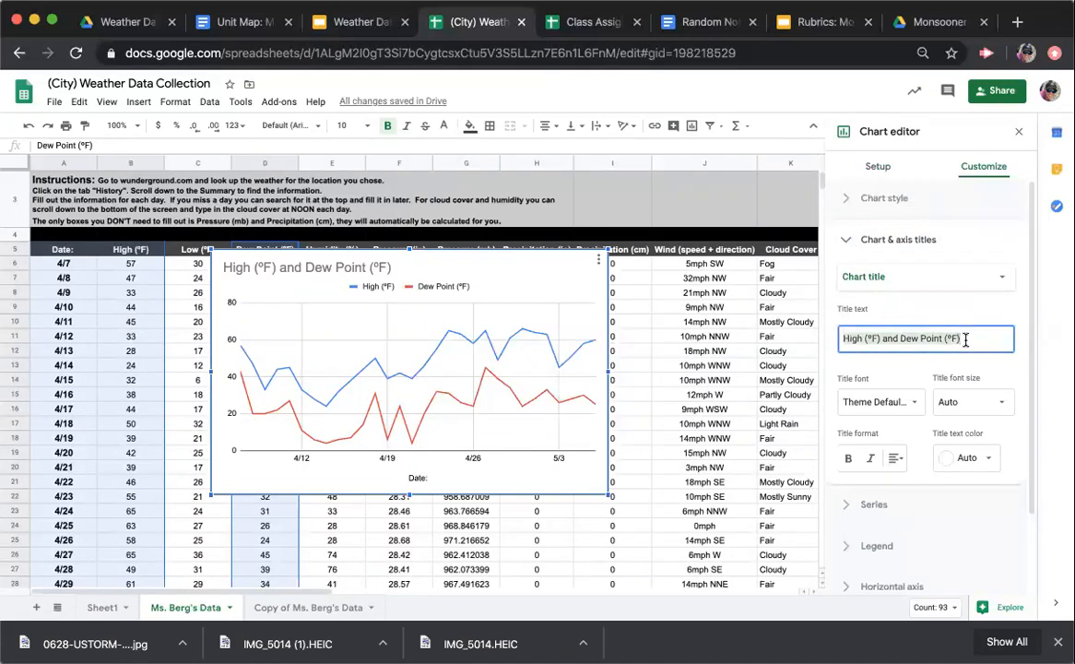
{"action": "type", "text": "Tower, MN"}
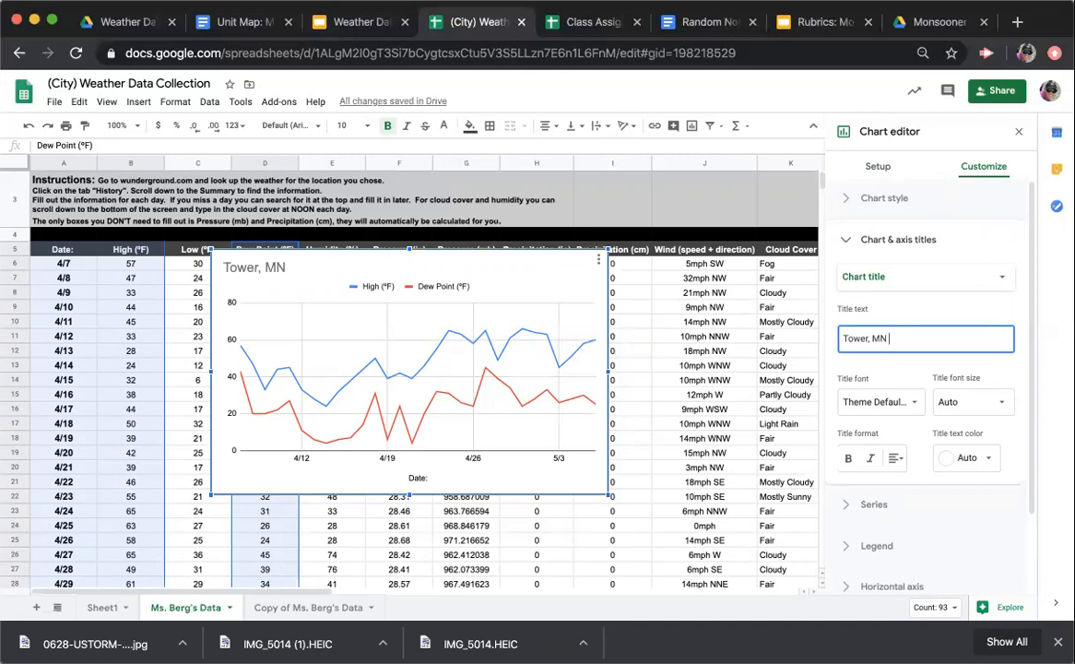
{"action": "type", "text": " Hi"}
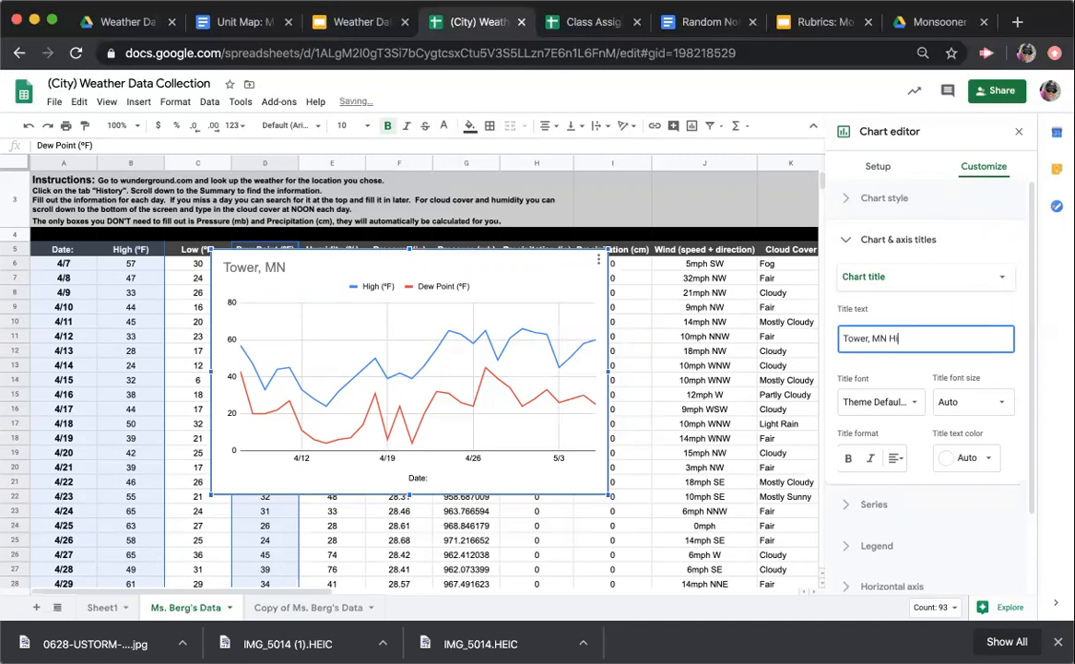
{"action": "type", "text": "gh Temps "}
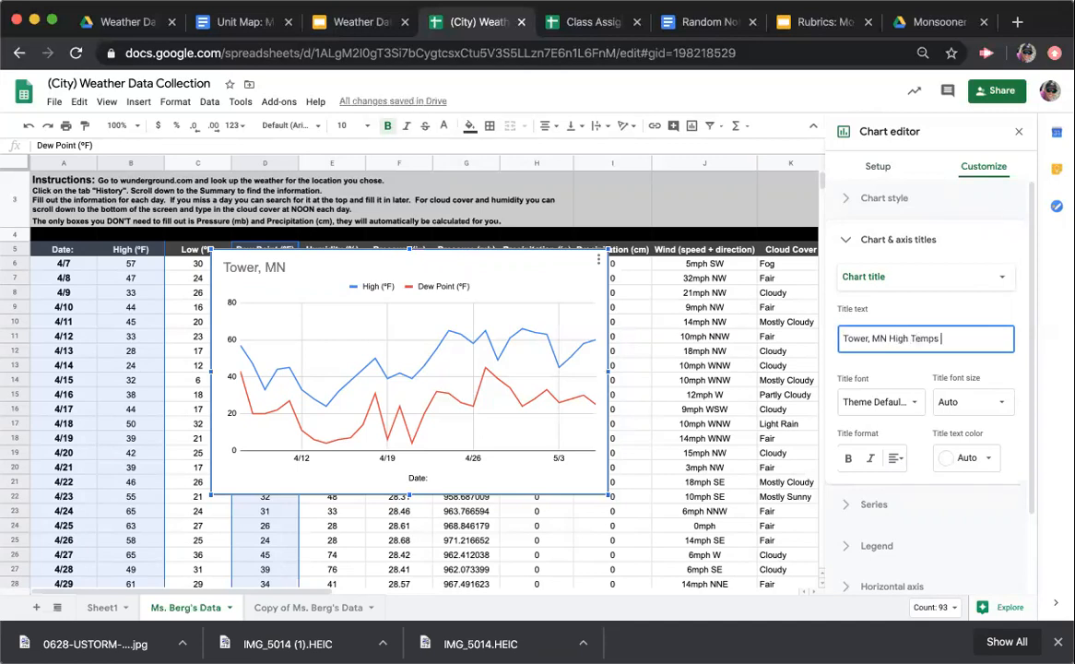
{"action": "type", "text": "and Dew Points"}
Format the chart title as bold, italic, black and centered
{"action": "left_click", "coordinate": [849, 460]}
{"action": "left_click", "coordinate": [869, 459]}
{"action": "left_click", "coordinate": [965, 457]}
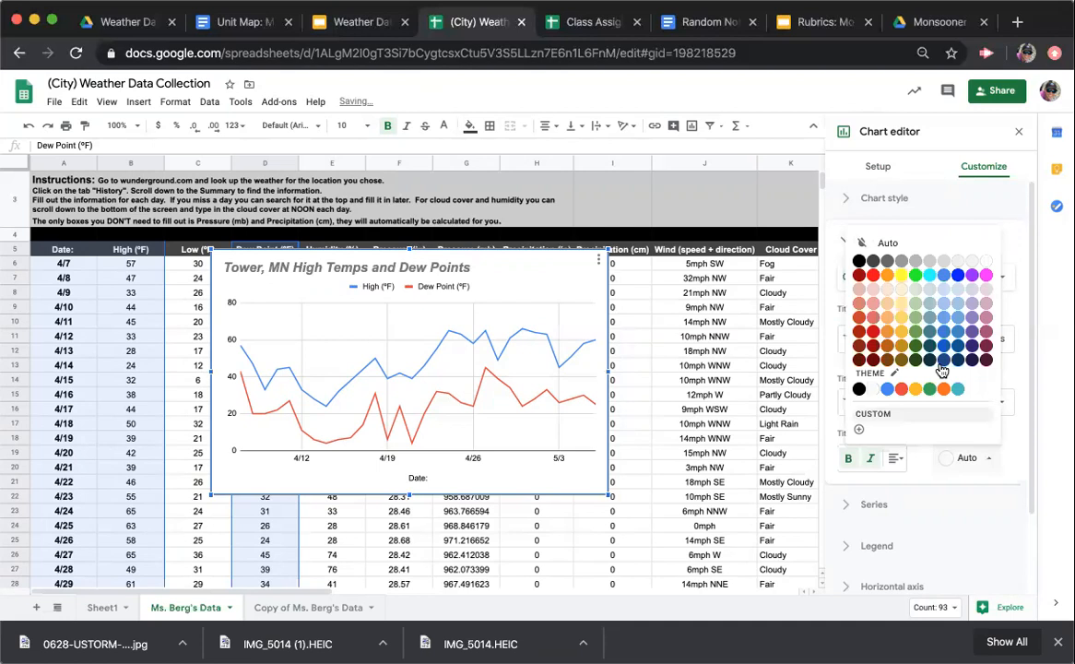
{"action": "left_click", "coordinate": [859, 261]}
{"action": "left_click", "coordinate": [896, 457]}
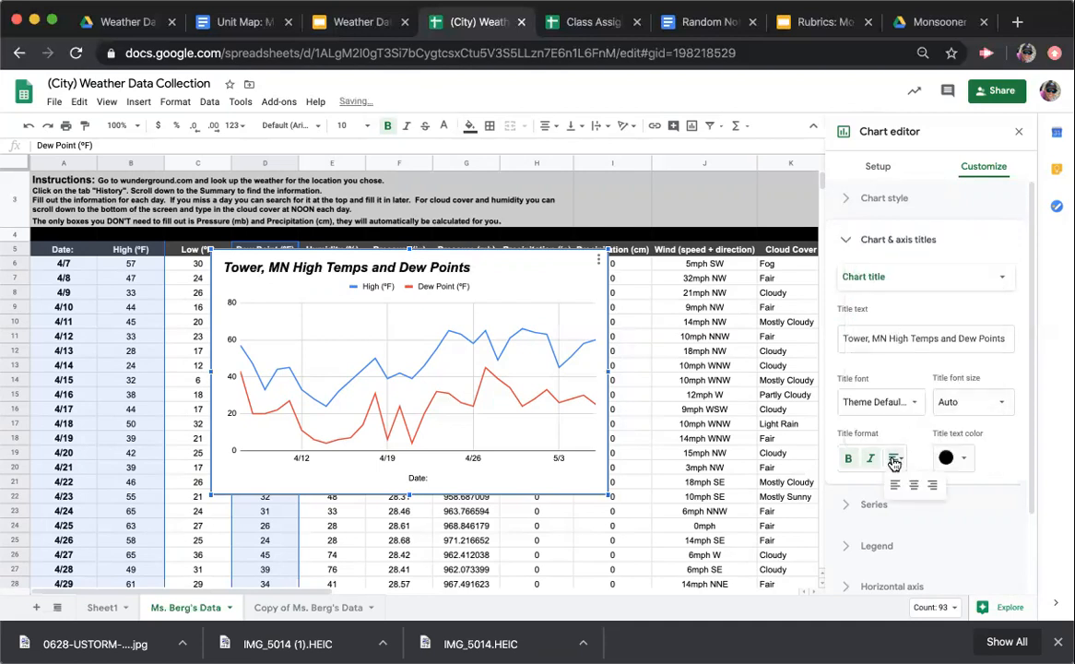
{"action": "left_click", "coordinate": [908, 485]}
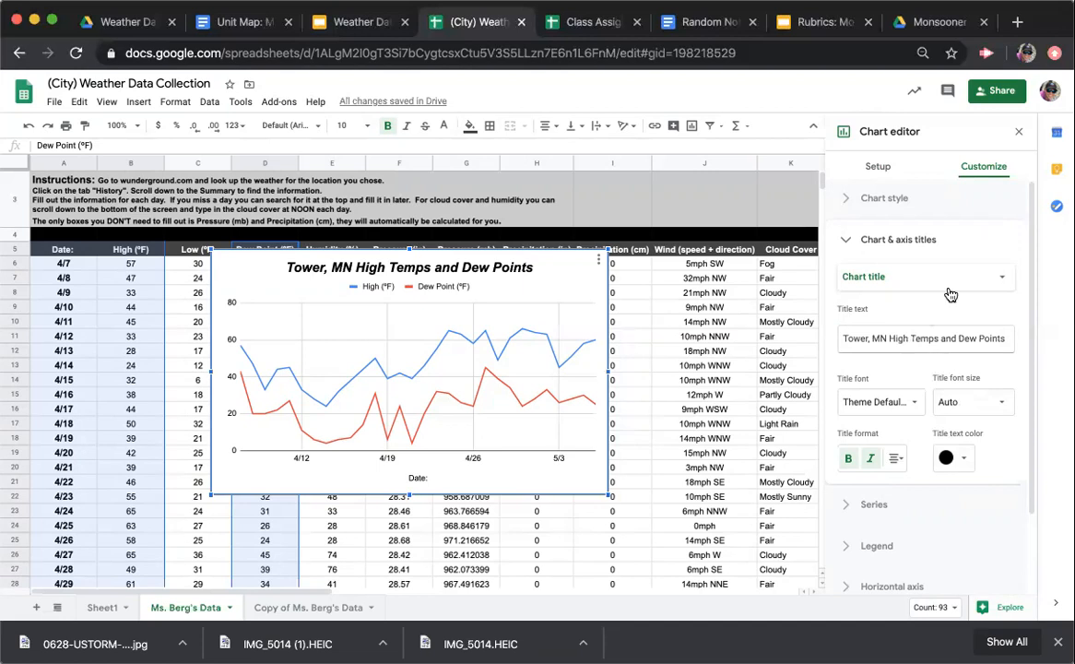
Add the vertical axis title "Temperature (ºF)" and make it bold and italic
{"action": "left_click", "coordinate": [986, 286]}
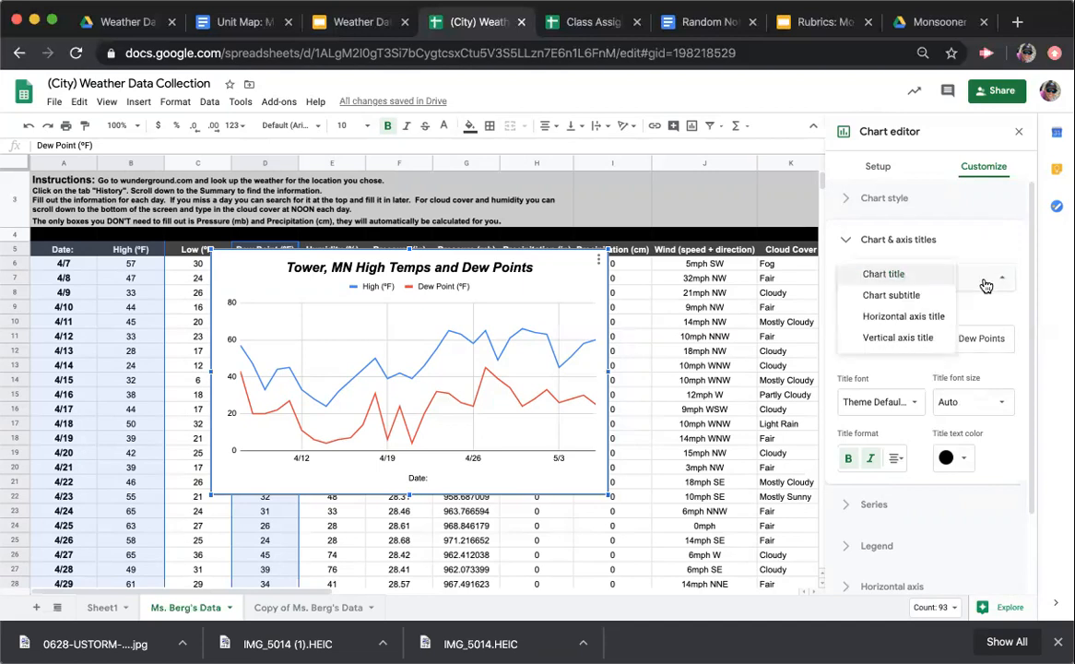
{"action": "left_click", "coordinate": [903, 338]}
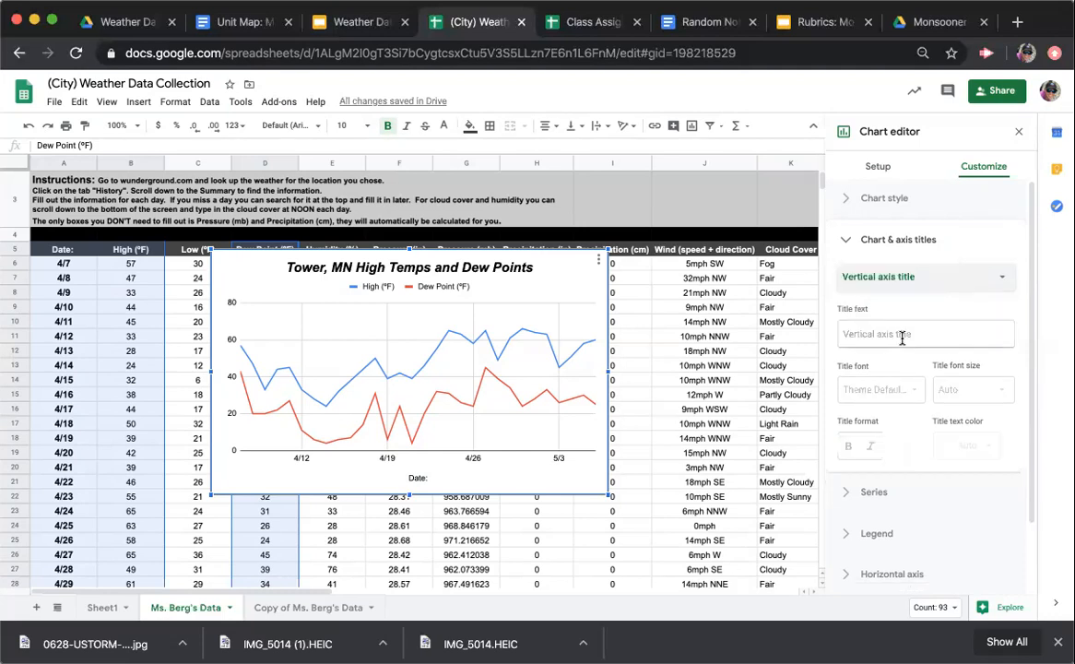
{"action": "left_click", "coordinate": [907, 338]}
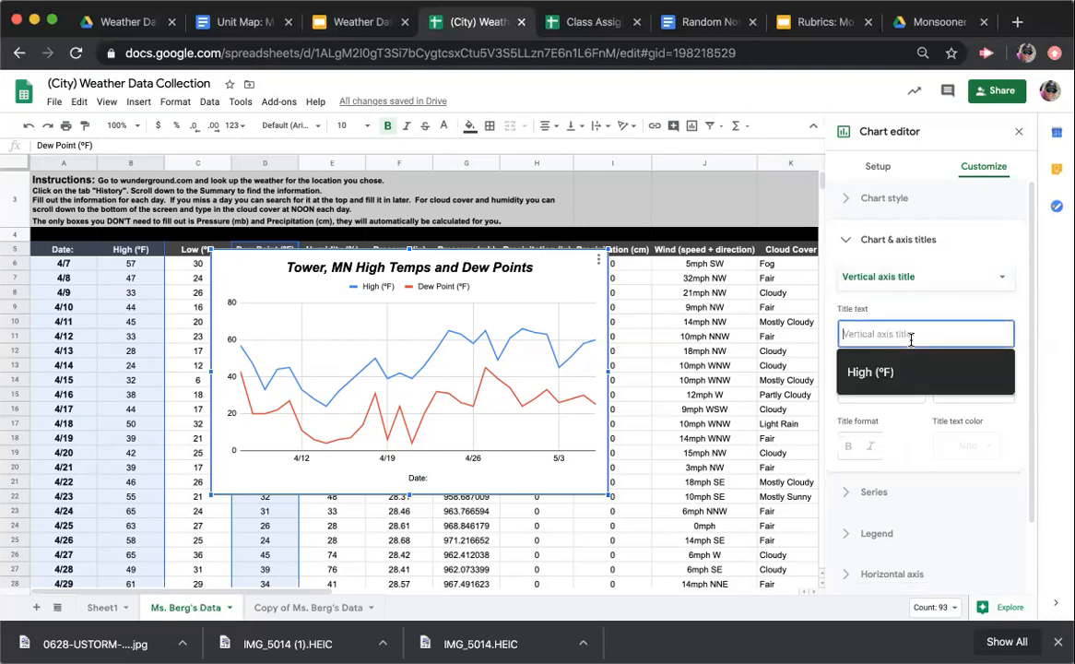
{"action": "type", "text": "Temperature"}
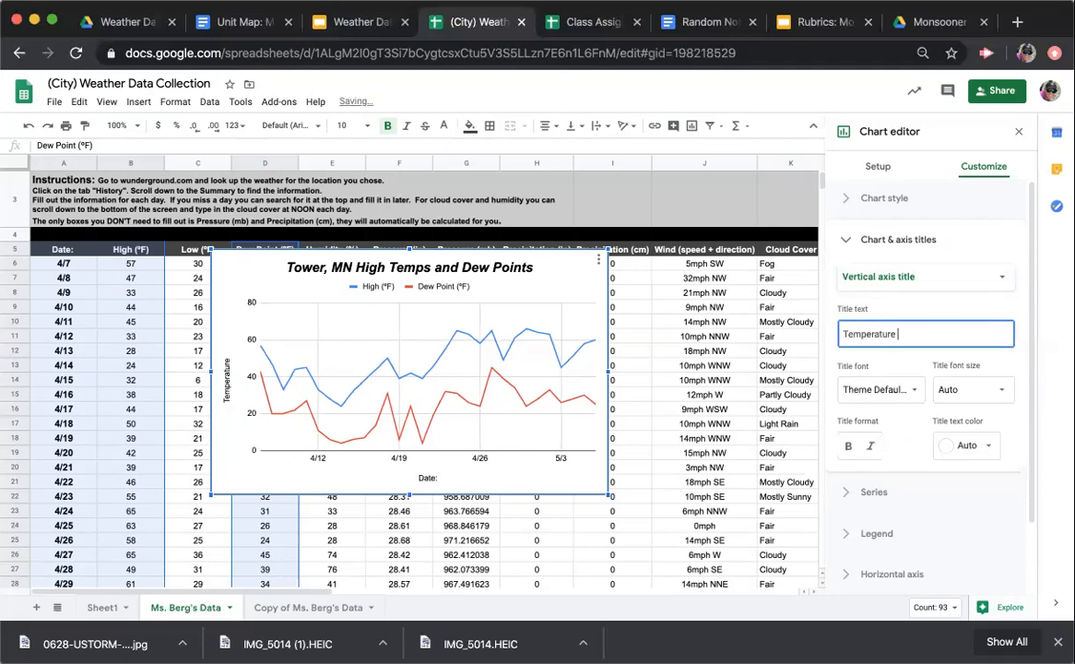
{"action": "type", "text": " (°F)"}
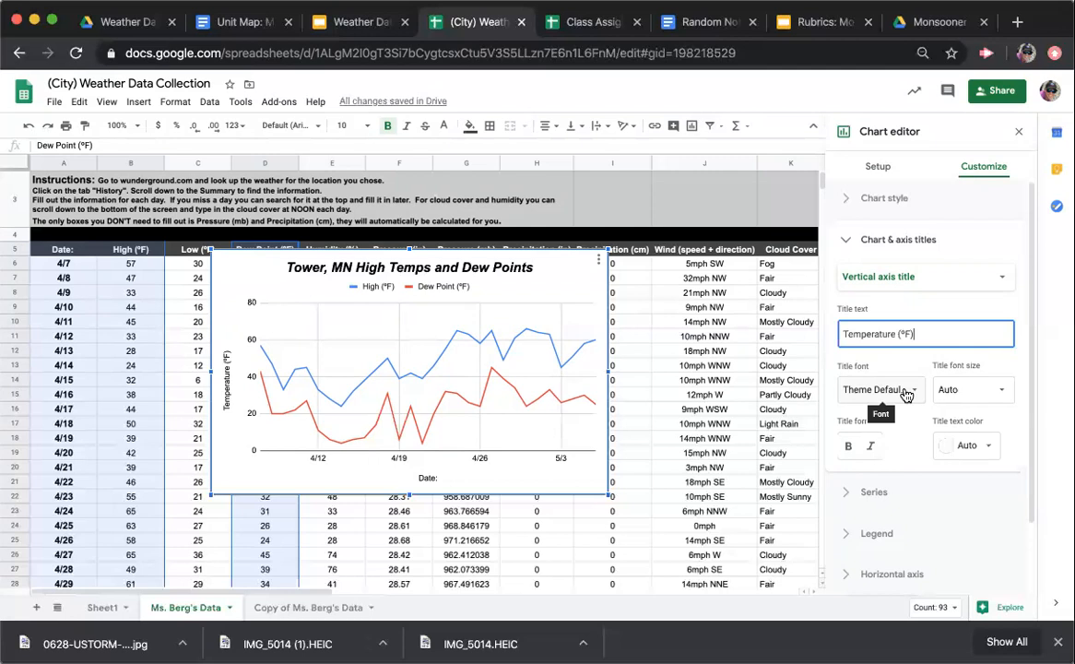
{"action": "left_click", "coordinate": [848, 445]}
{"action": "left_click", "coordinate": [872, 447]}
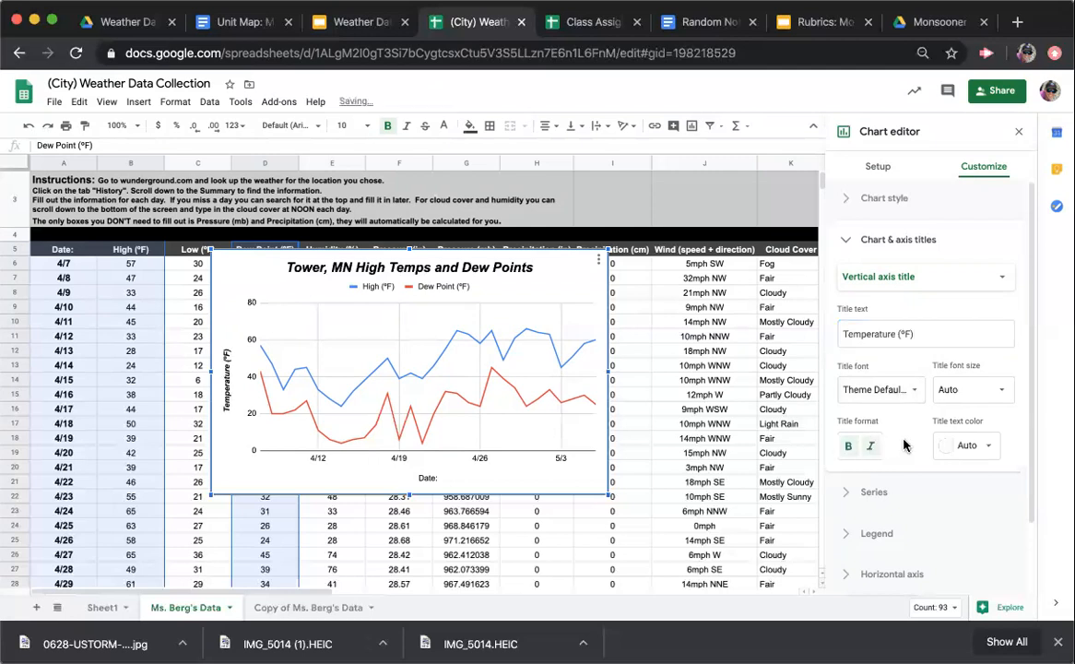
Change the horizontal axis title to "Date" without the colon and make it bold and italic
{"action": "left_click", "coordinate": [927, 278]}
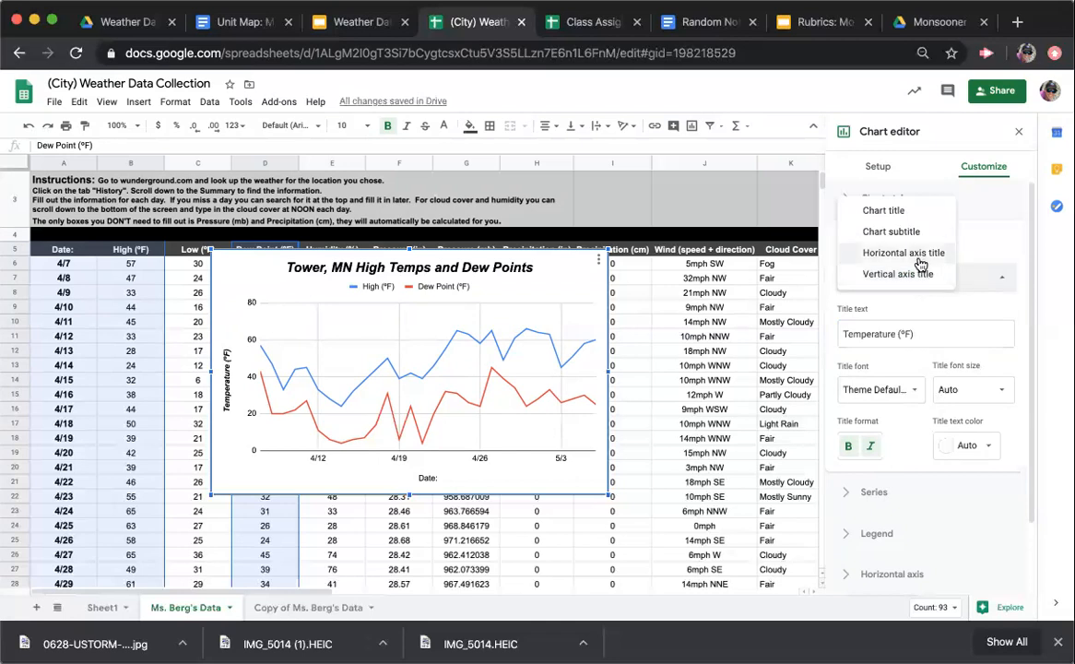
{"action": "left_click", "coordinate": [919, 256]}
{"action": "left_click", "coordinate": [878, 336]}
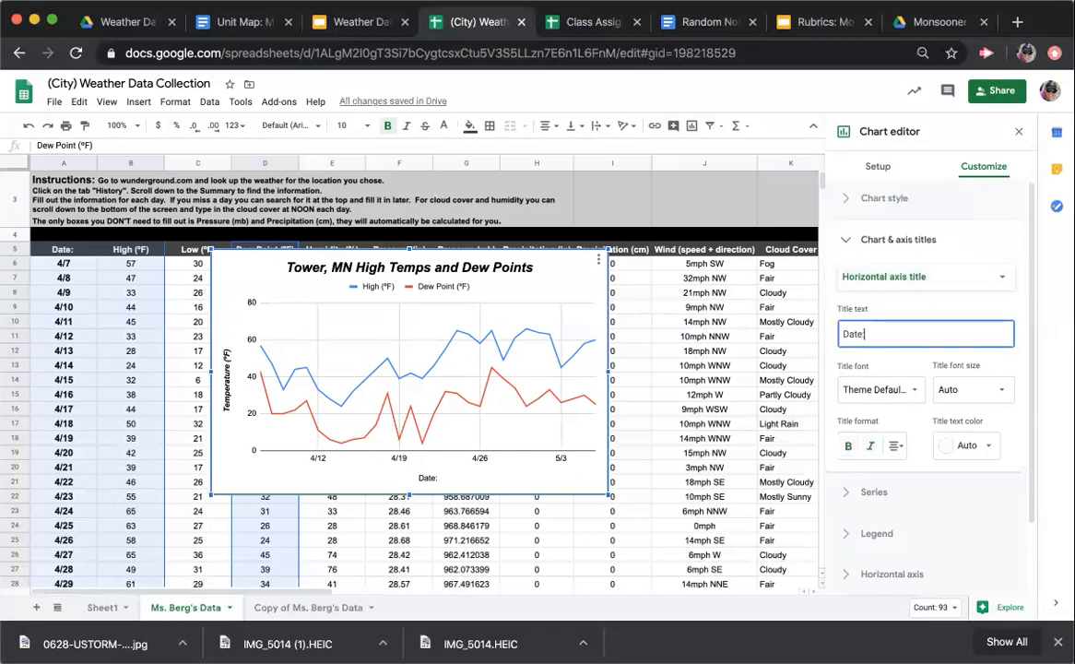
{"action": "key", "text": "BackSpace"}
{"action": "left_click", "coordinate": [847, 446]}
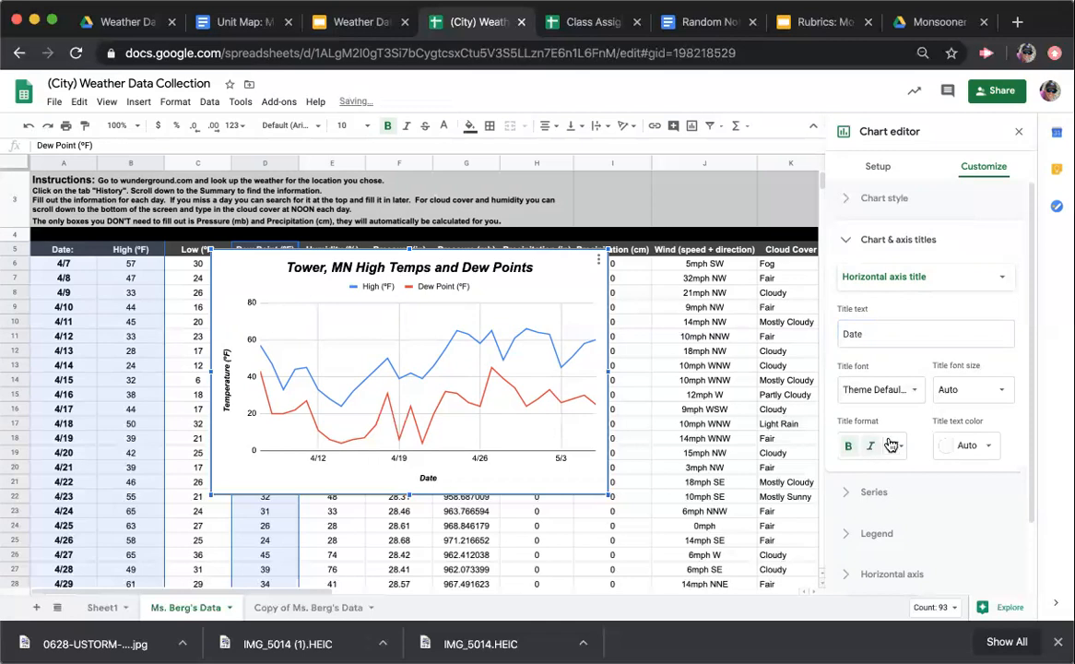
{"action": "left_click", "coordinate": [847, 242]}
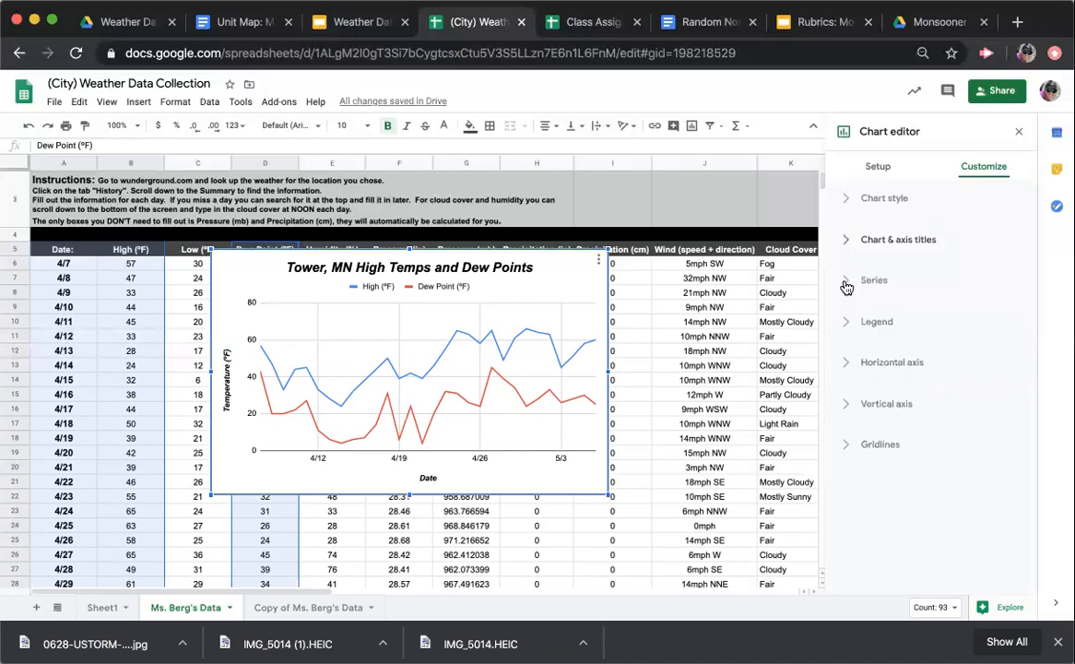
Try a 10px point size on all chart series and set it back to None
{"action": "left_click", "coordinate": [848, 284]}
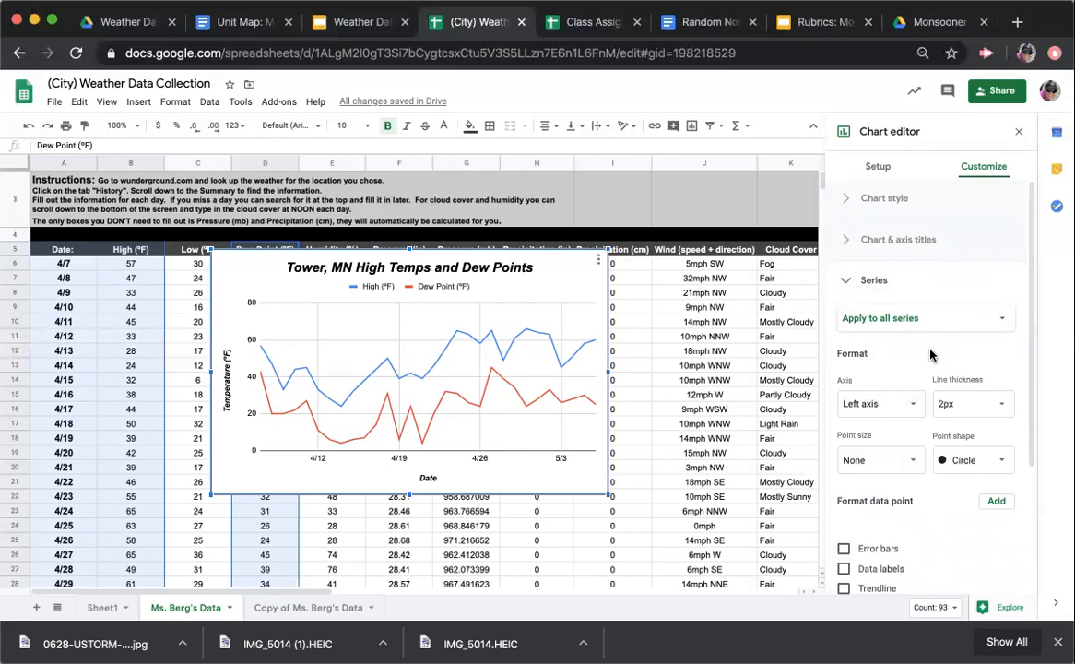
{"action": "left_click", "coordinate": [905, 469]}
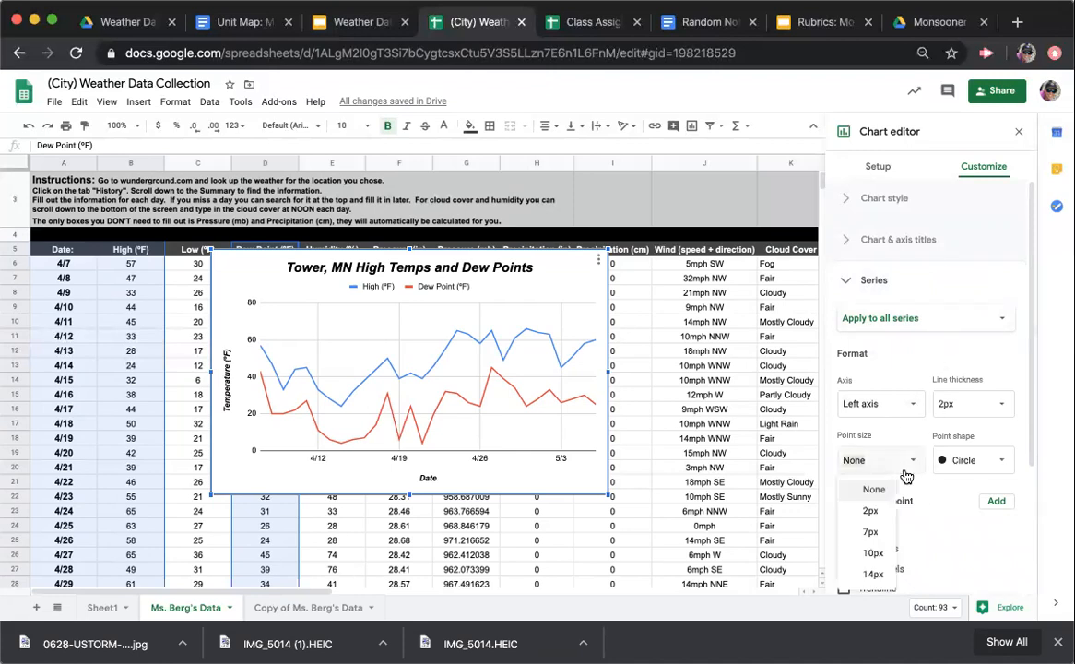
{"action": "left_click", "coordinate": [881, 554]}
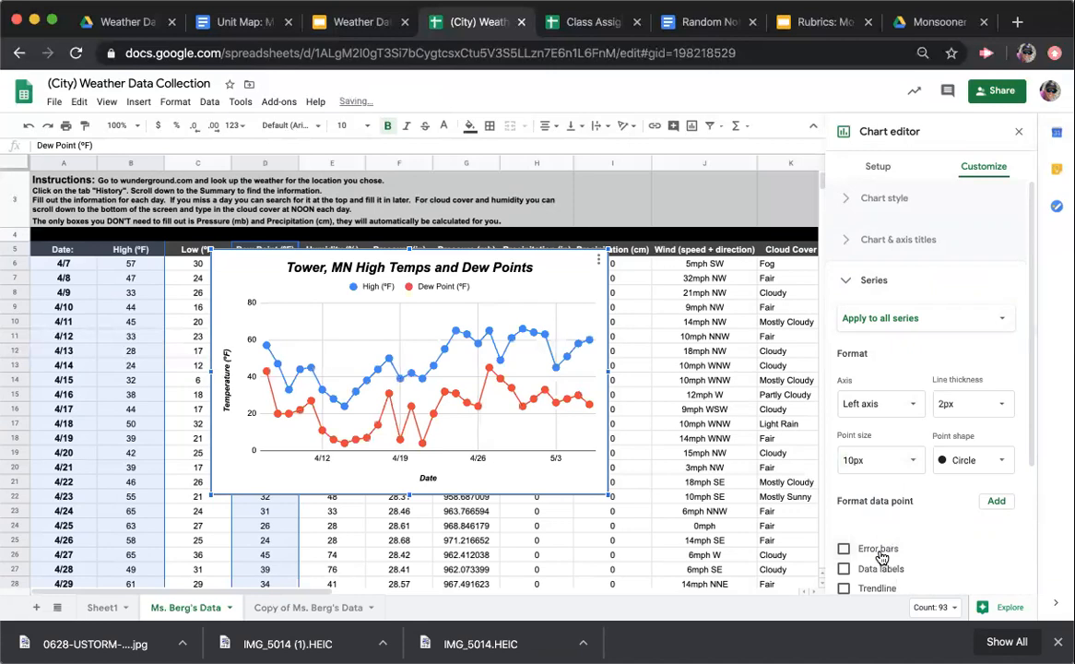
{"action": "left_click", "coordinate": [911, 465]}
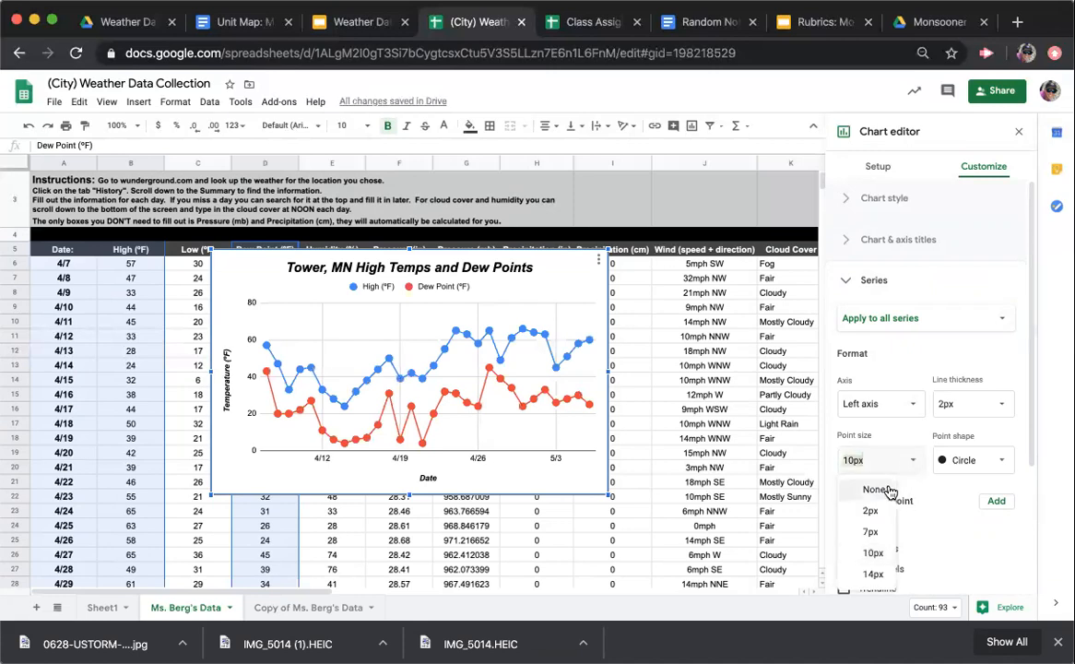
{"action": "left_click", "coordinate": [890, 490]}
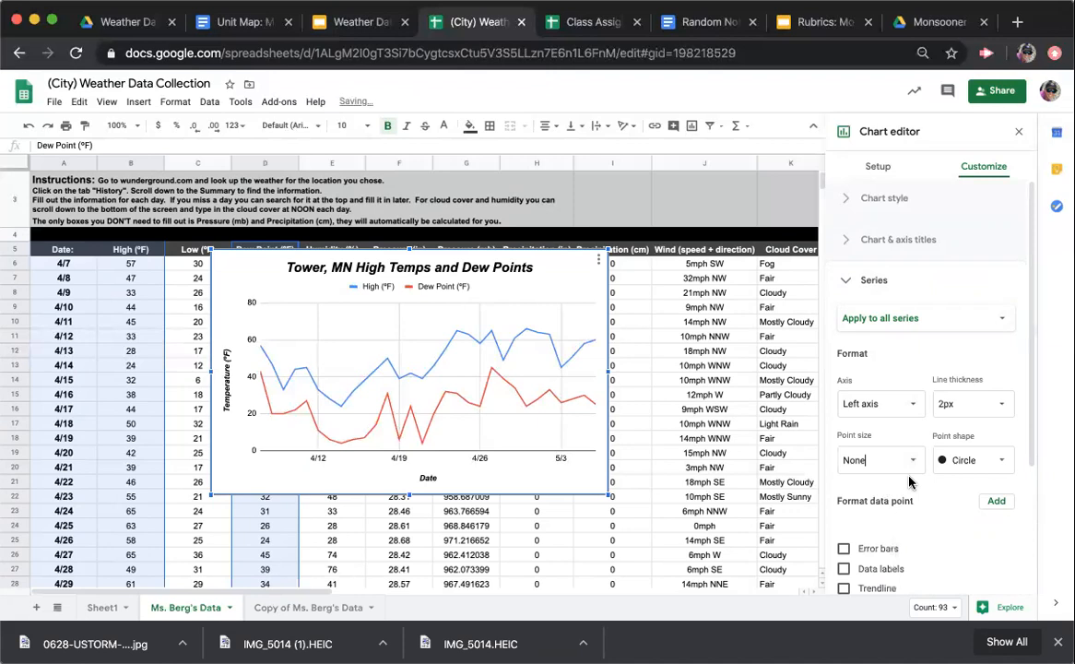
Set the line color of the High (ºF) series to red
{"action": "left_click", "coordinate": [919, 325]}
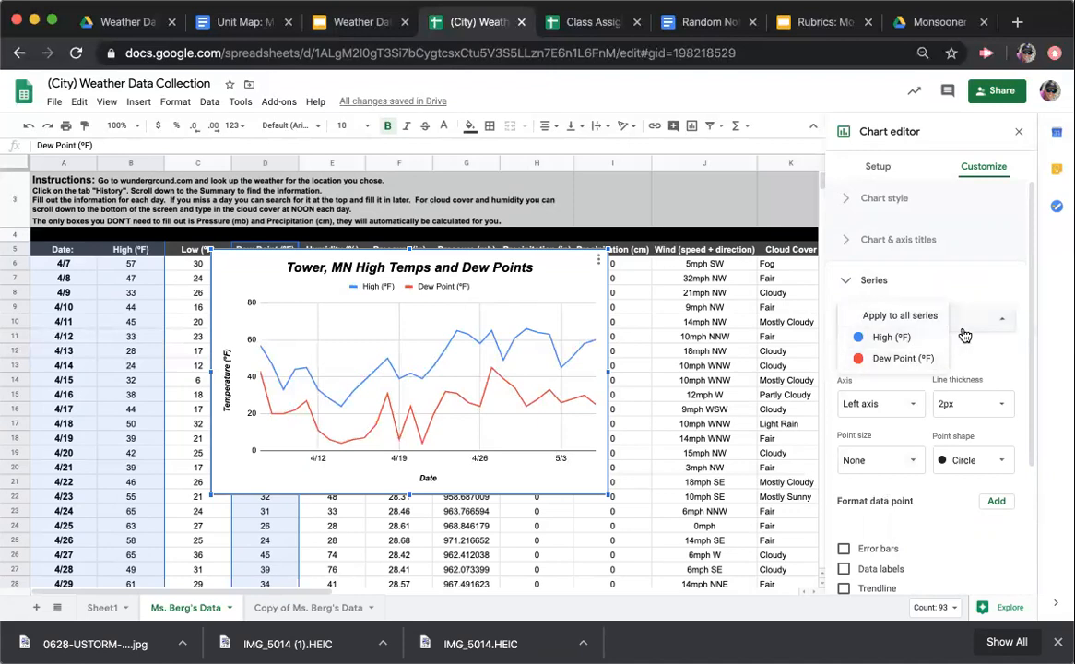
{"action": "left_click", "coordinate": [878, 337]}
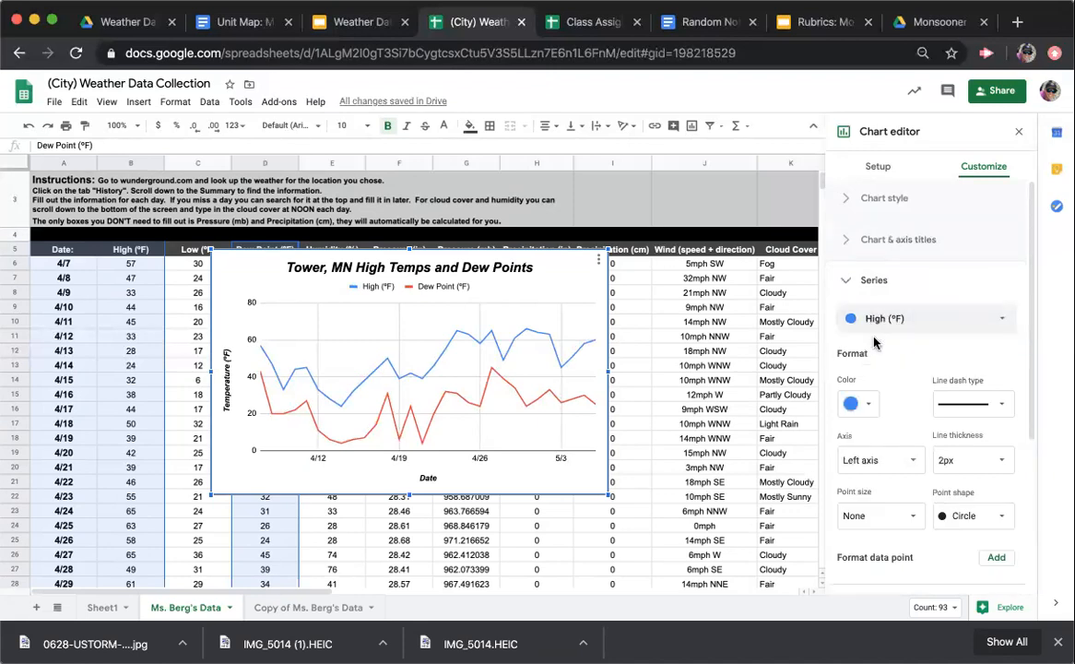
{"action": "left_click", "coordinate": [867, 403]}
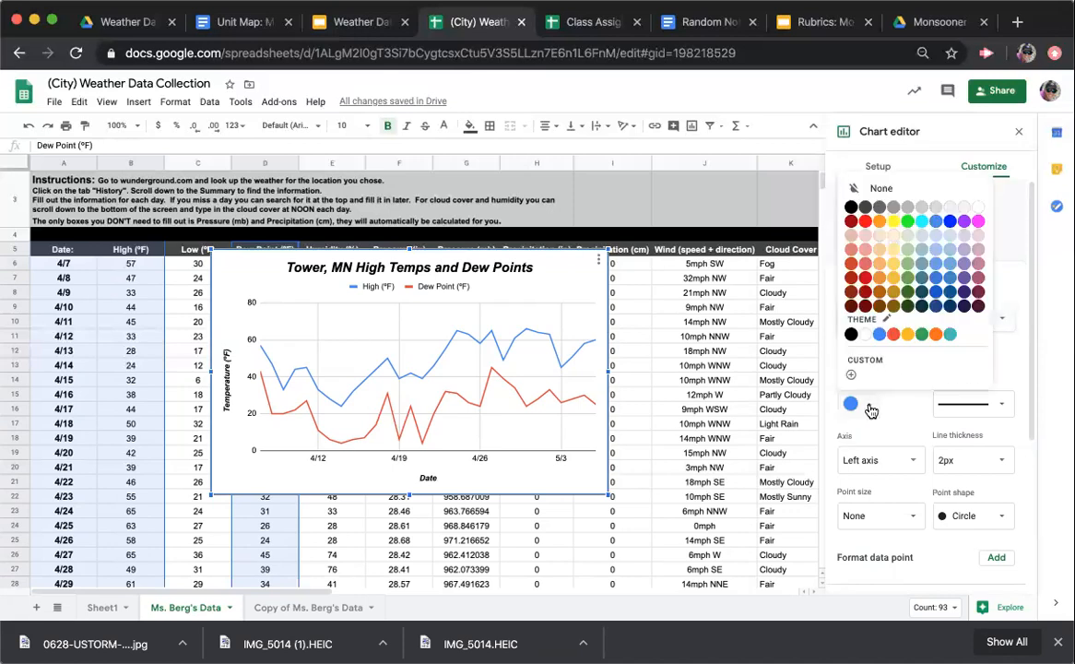
{"action": "left_click", "coordinate": [865, 224]}
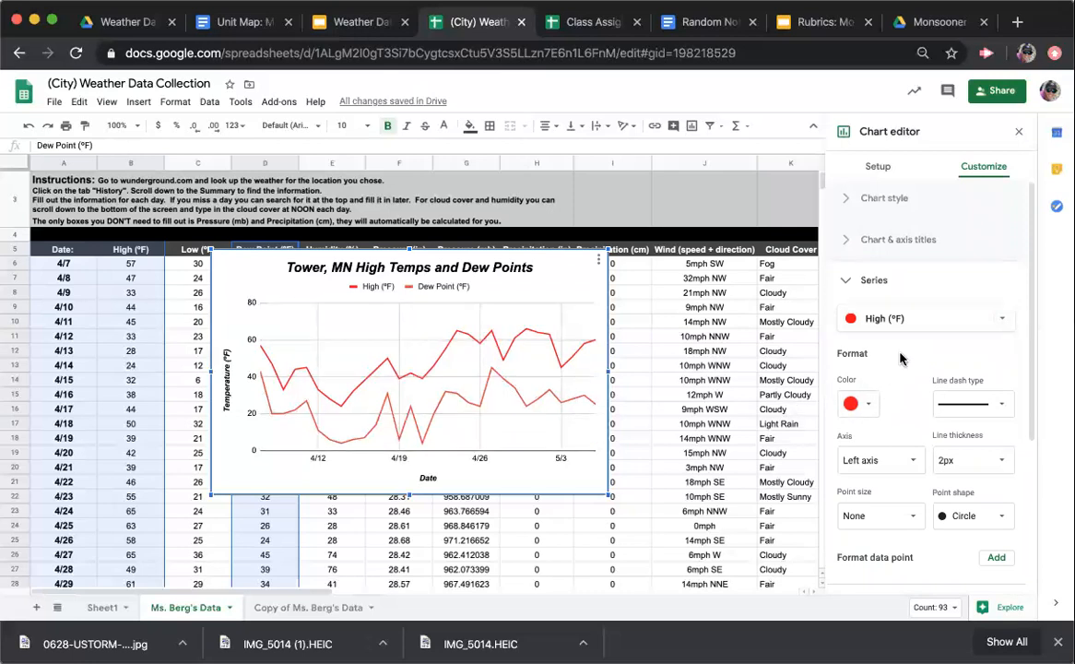
Set the line color of the Dew Point (ºF) series to dark green
{"action": "left_click", "coordinate": [947, 327]}
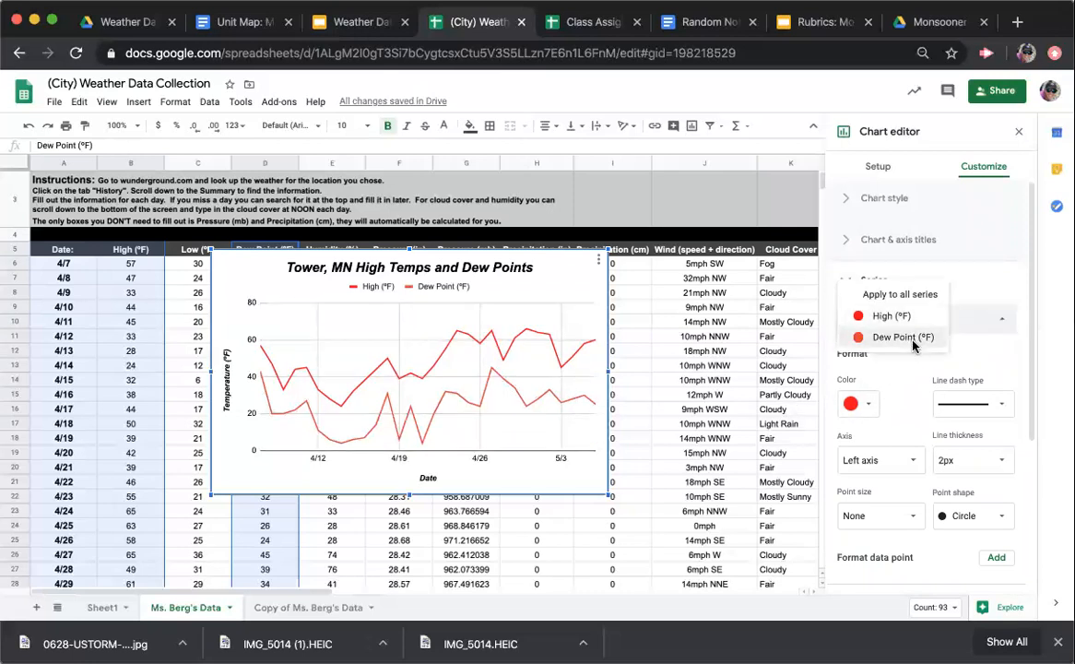
{"action": "left_click", "coordinate": [914, 339]}
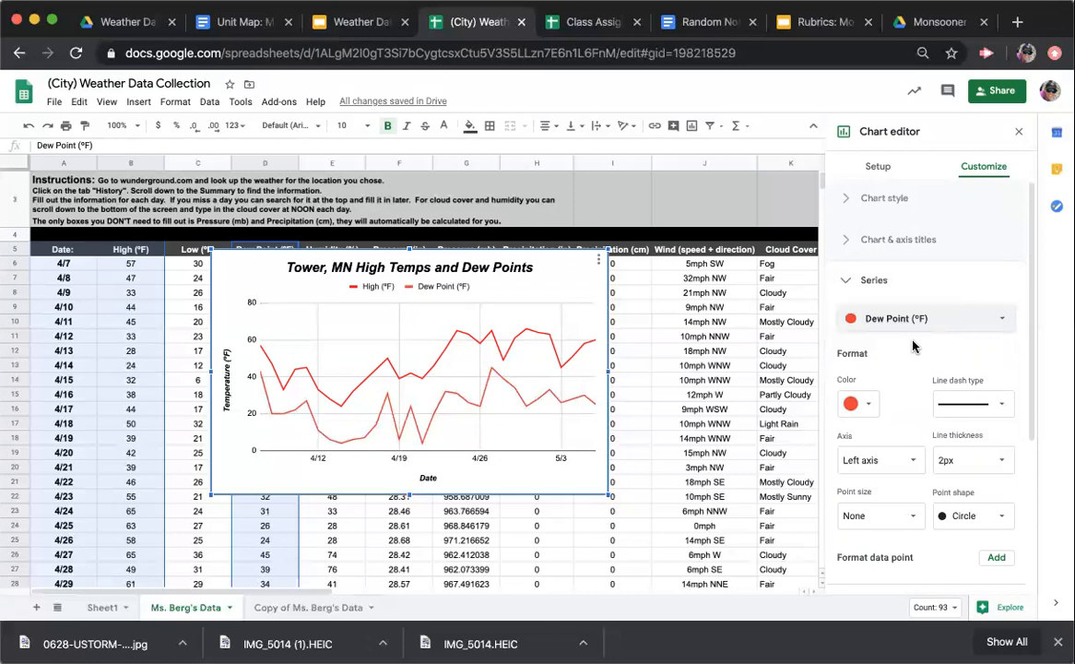
{"action": "left_click", "coordinate": [863, 404]}
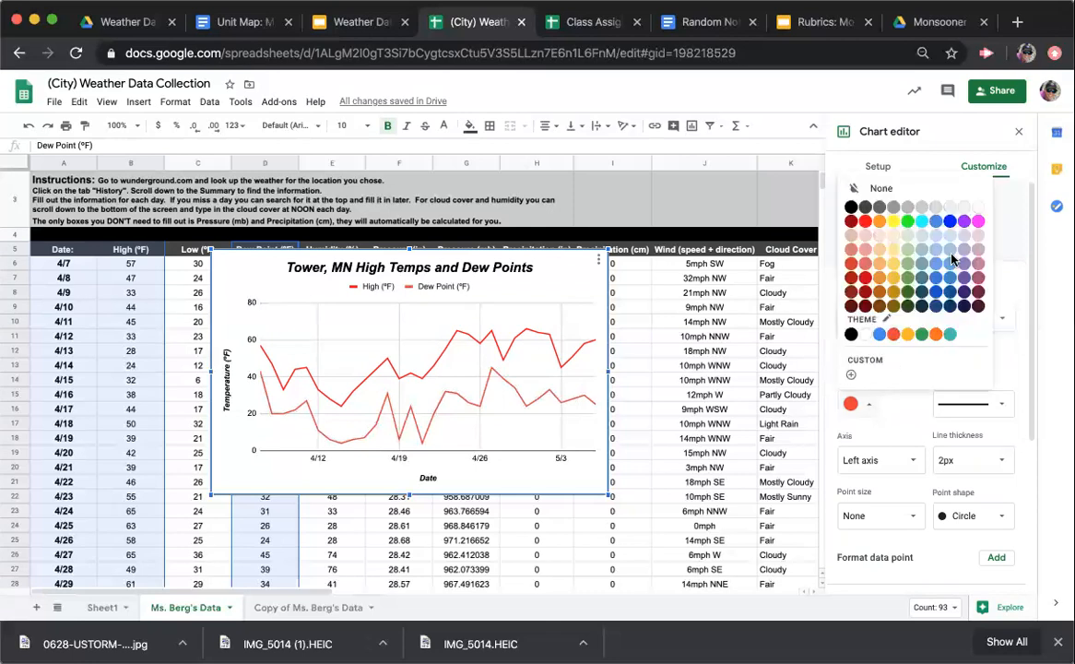
{"action": "left_click", "coordinate": [909, 297]}
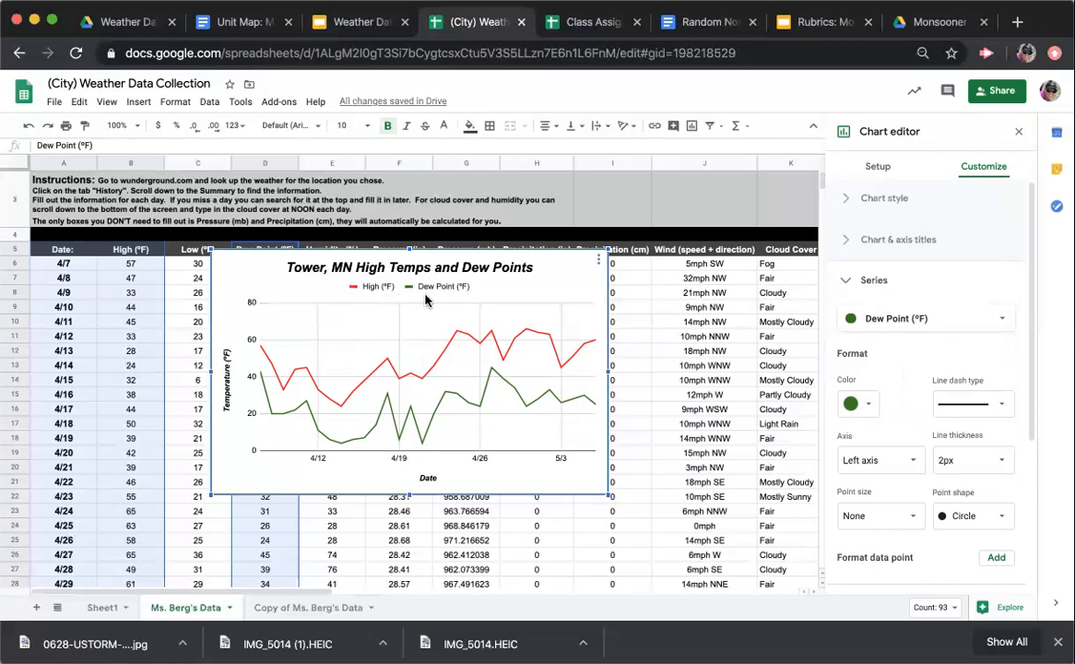
{"action": "left_click", "coordinate": [850, 281]}
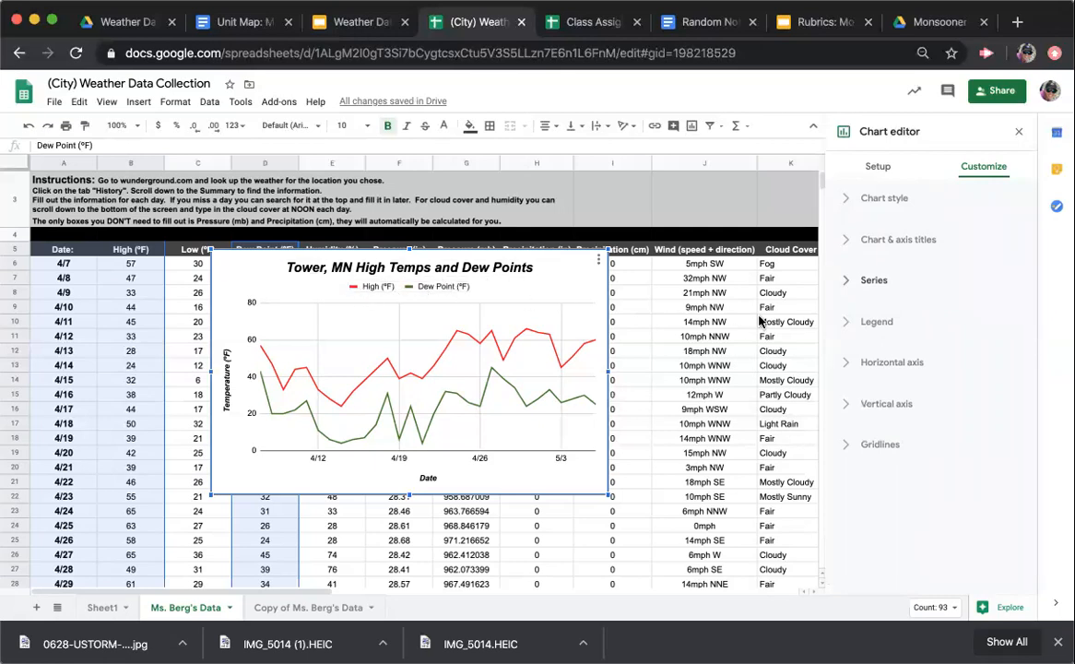
Set the chart's horizontal axis to treat its labels as text
{"action": "left_click", "coordinate": [850, 364]}
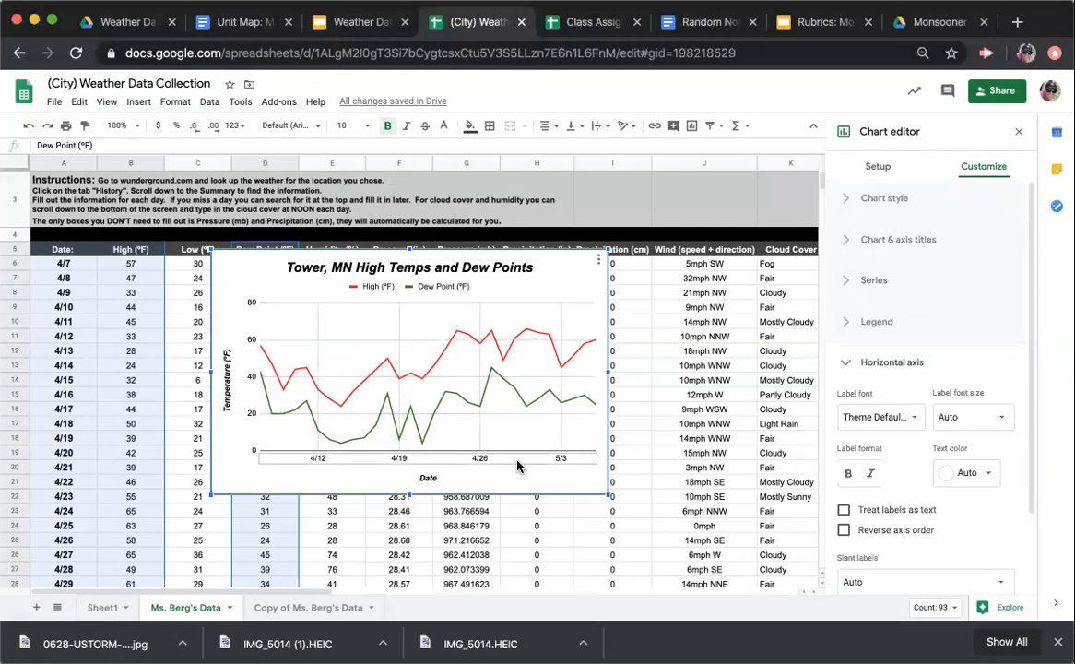
{"action": "scroll", "coordinate": [885, 498], "scroll_direction": "down", "scroll_amount": 2}
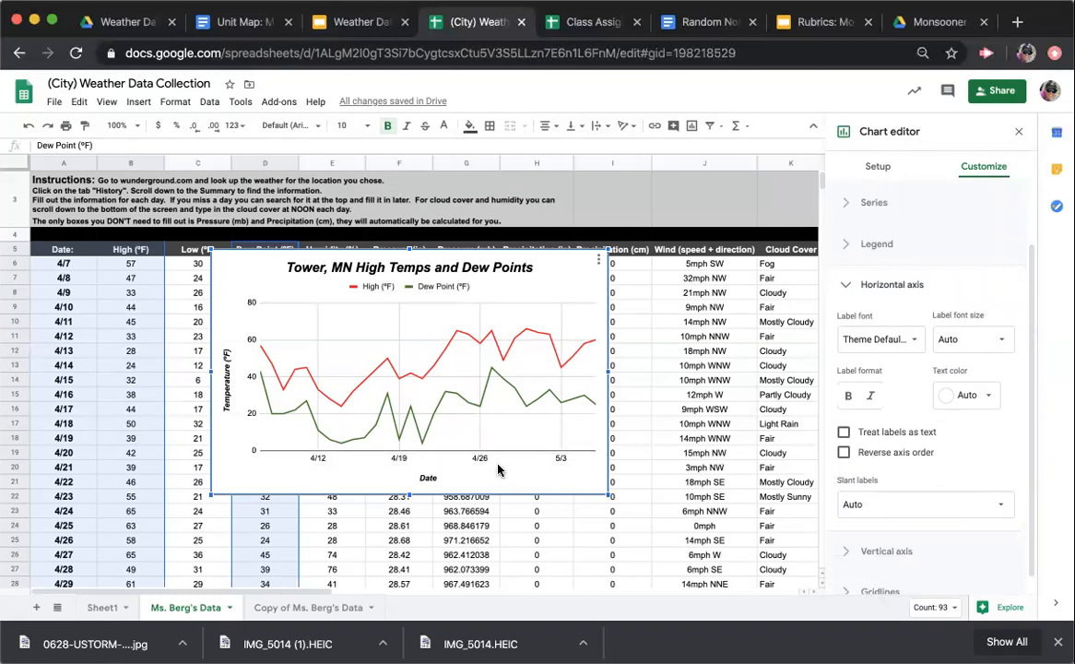
{"action": "left_click", "coordinate": [843, 434]}
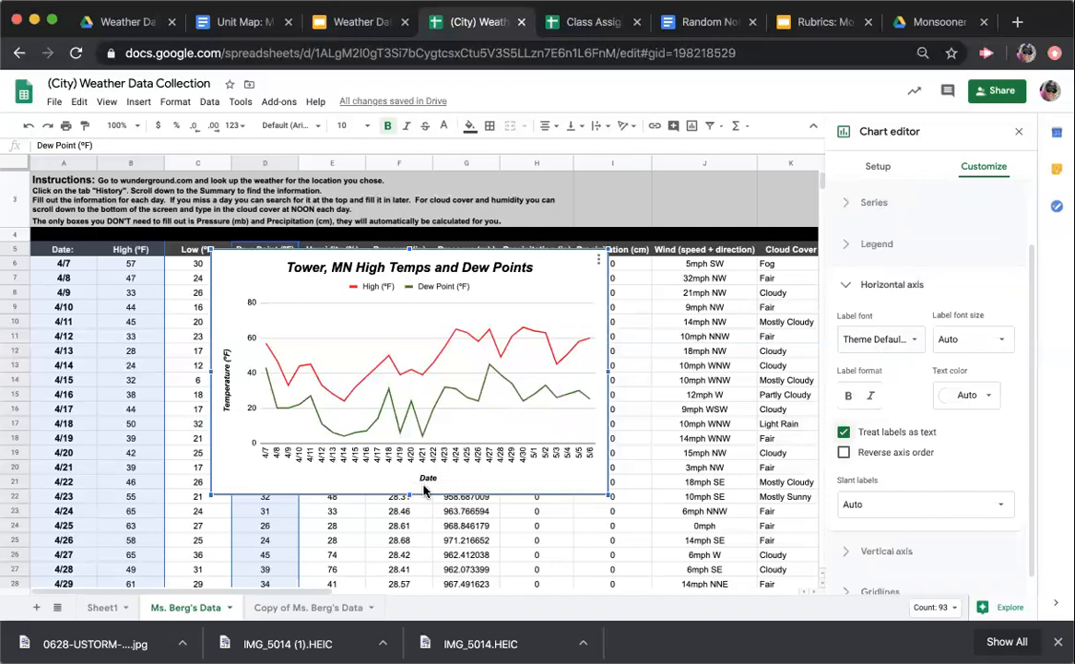
{"action": "left_click", "coordinate": [848, 288]}
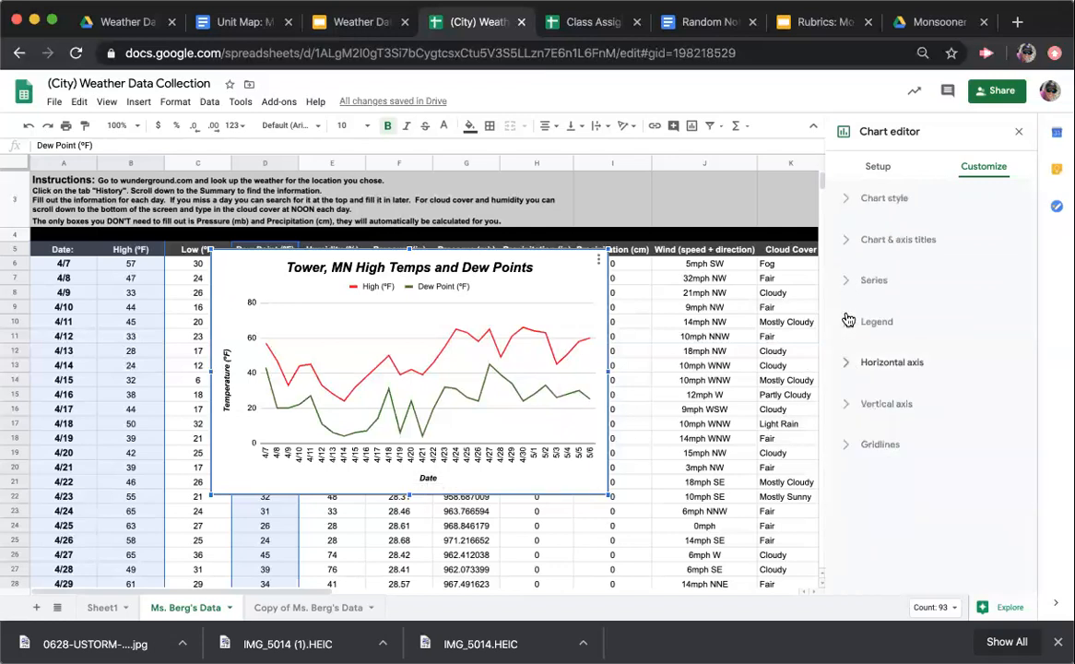
Review the chart's vertical axis settings, including minimum, maximum, scale factor and number format, and close the chart editor
{"action": "left_click", "coordinate": [849, 409]}
{"action": "scroll", "coordinate": [893, 461], "scroll_direction": "down", "scroll_amount": 2}
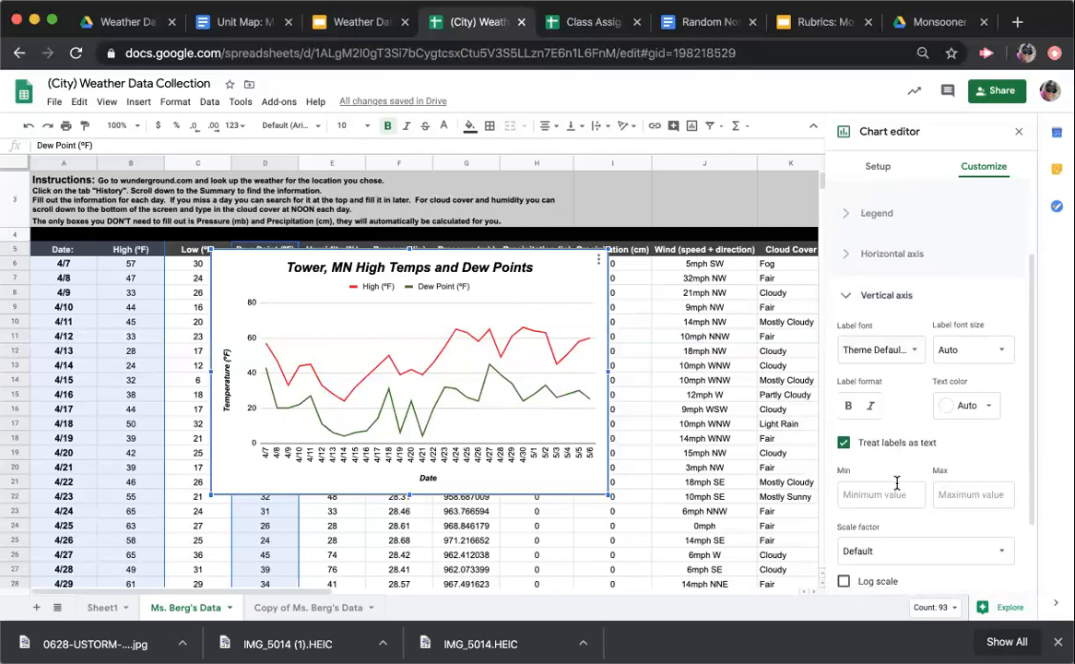
{"action": "scroll", "coordinate": [896, 483], "scroll_direction": "down", "scroll_amount": 2}
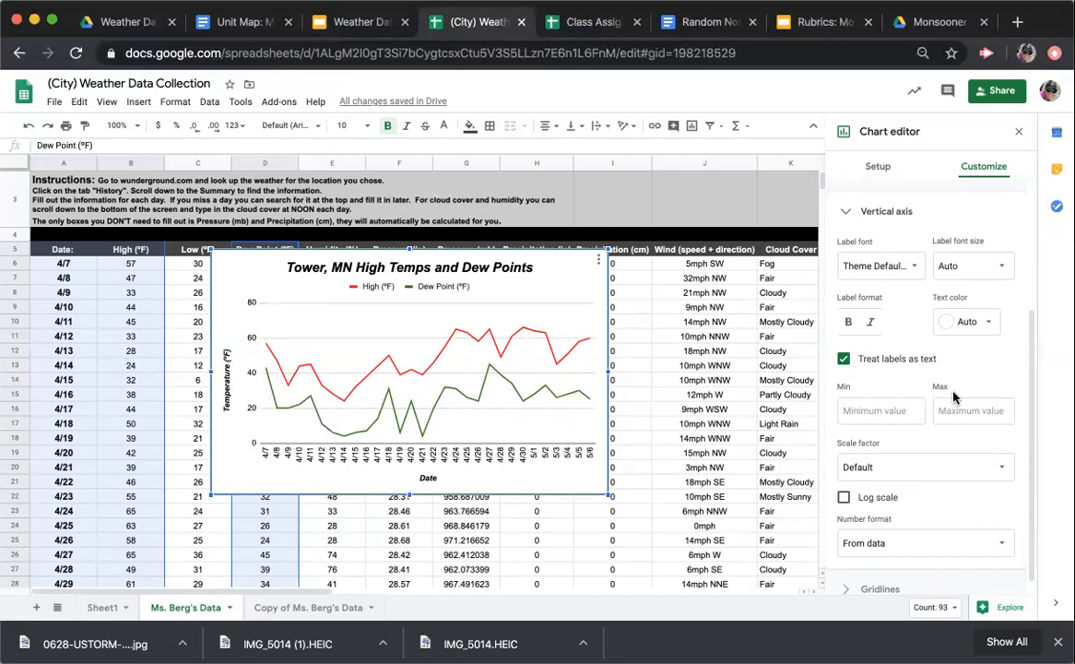
{"action": "scroll", "coordinate": [922, 400], "scroll_direction": "down", "scroll_amount": 1}
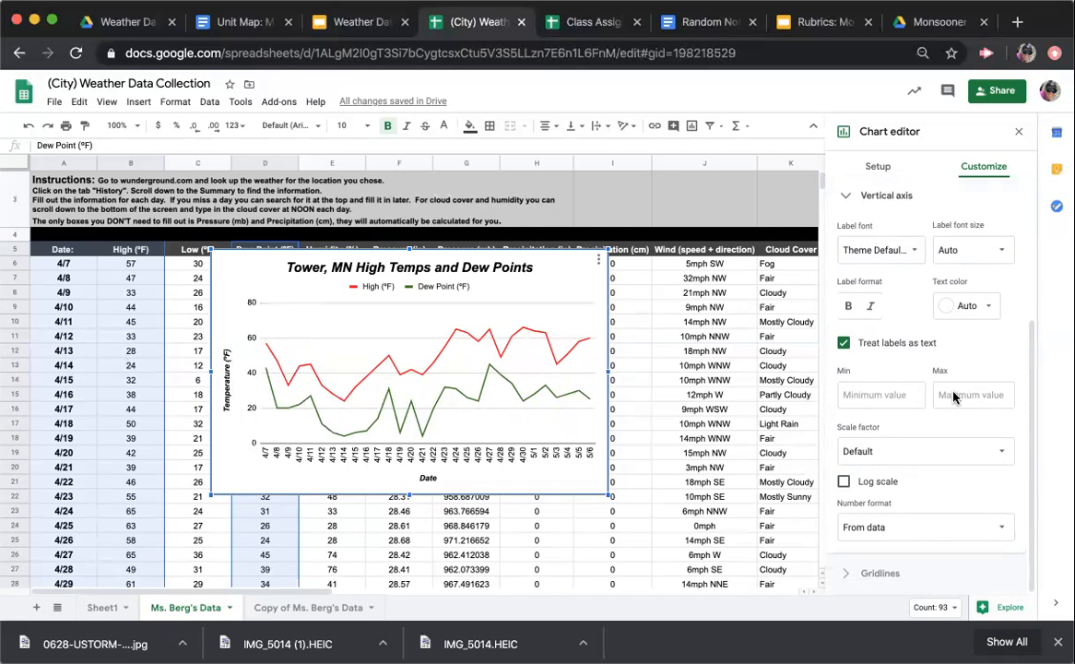
{"action": "left_click", "coordinate": [845, 198]}
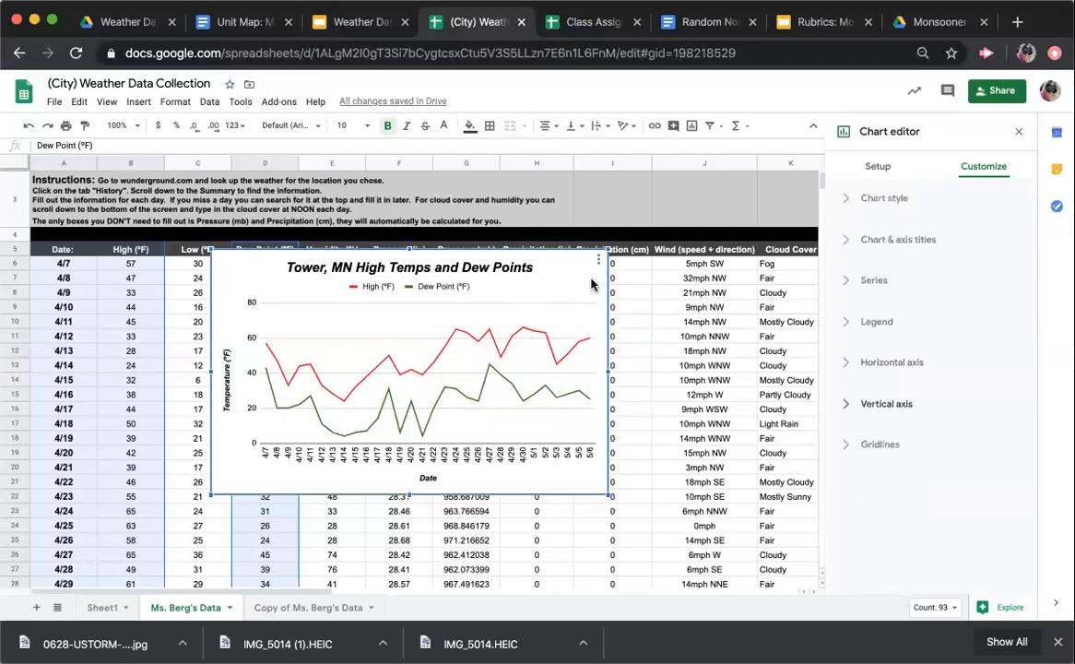
{"action": "left_click", "coordinate": [664, 310]}
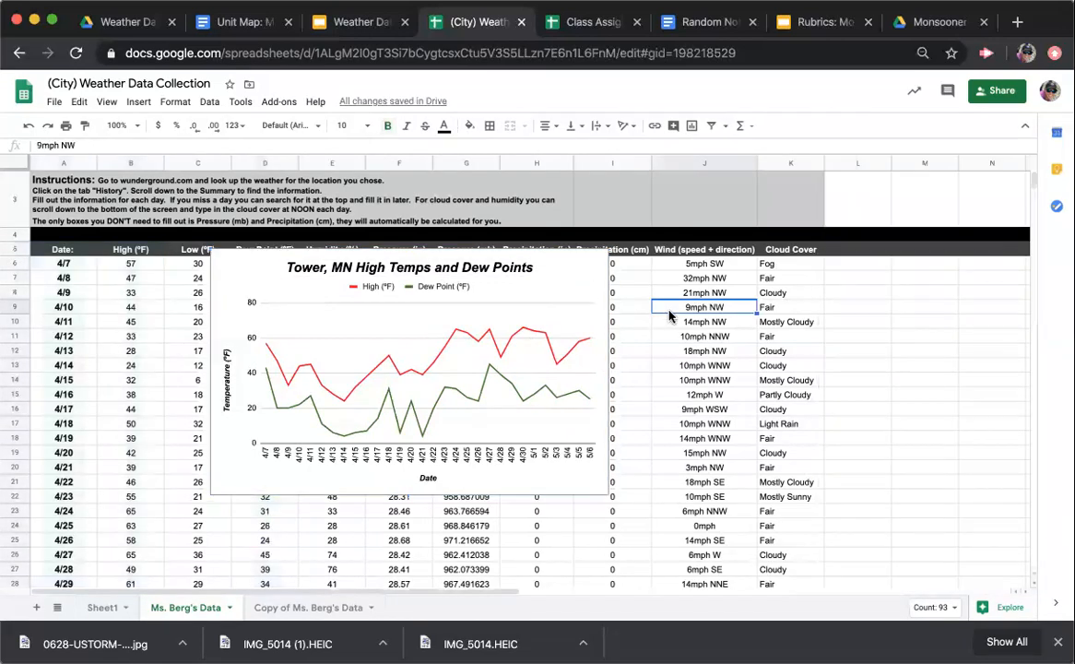